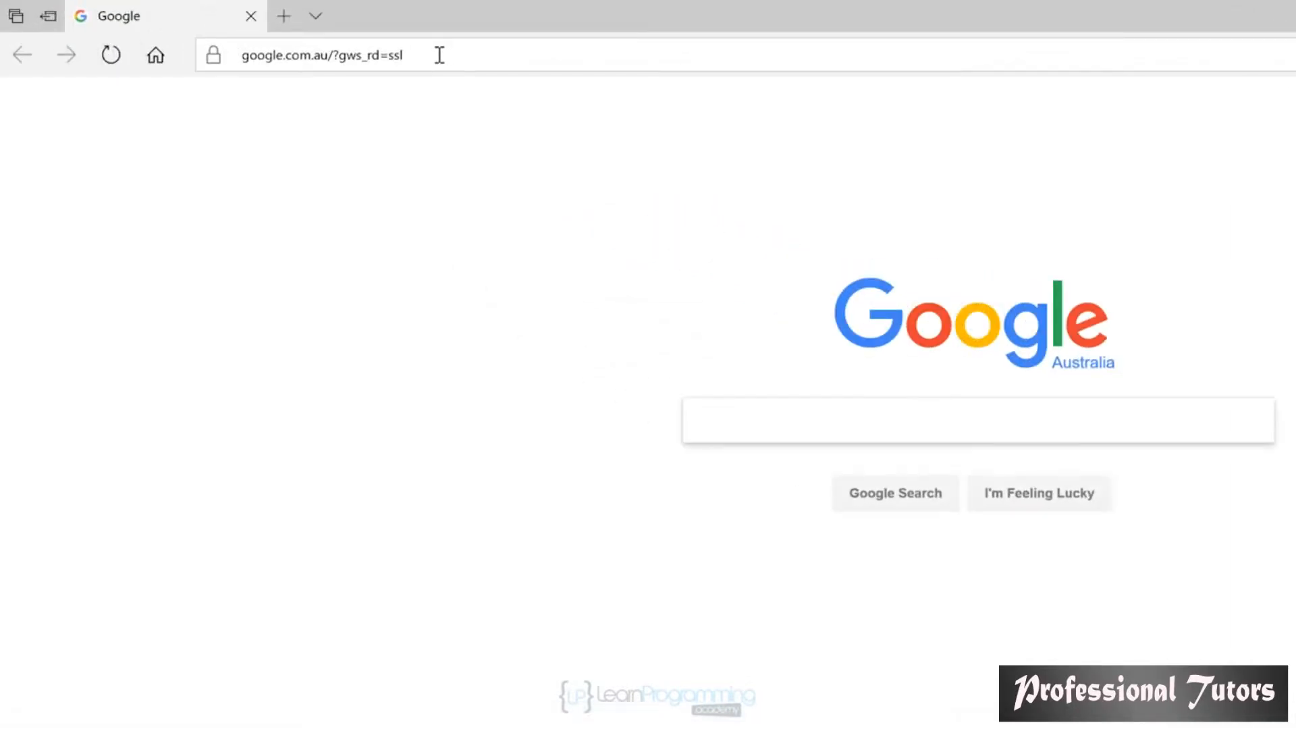
pyautogui.click(440, 55)
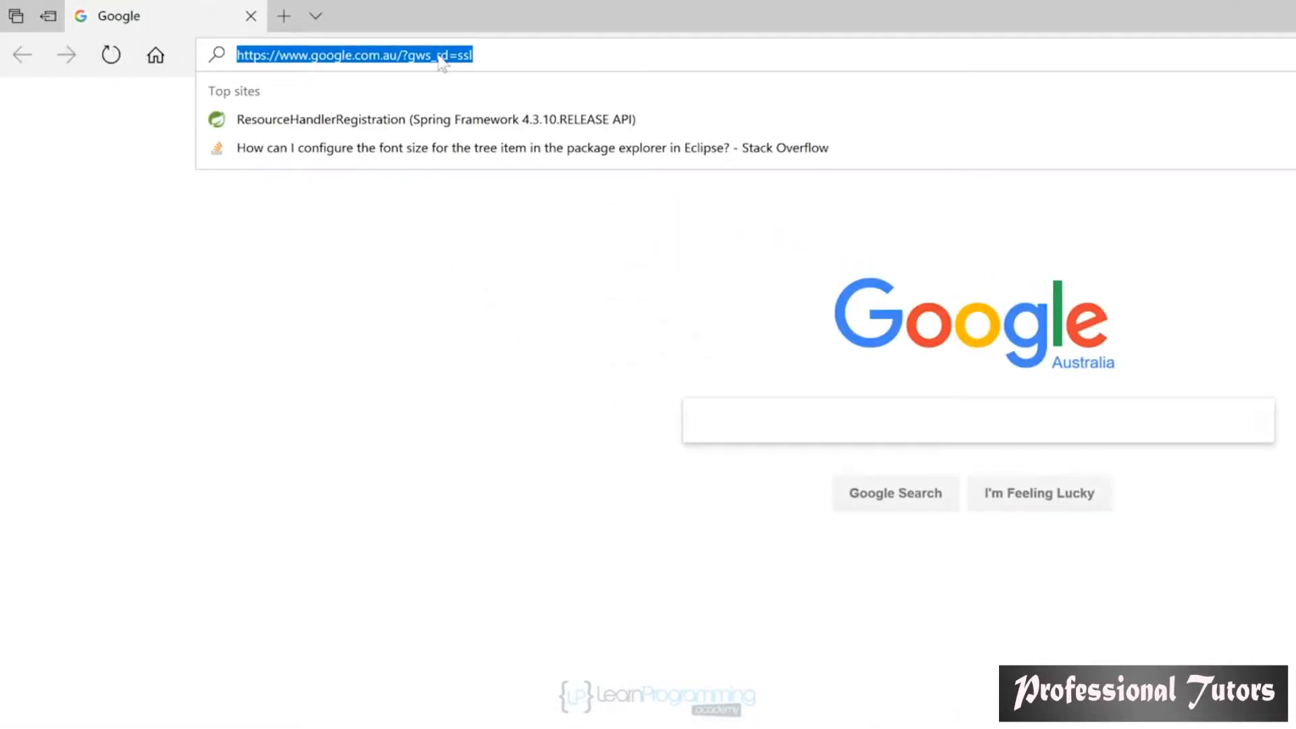
pyautogui.write('www.jetbrains.com/')
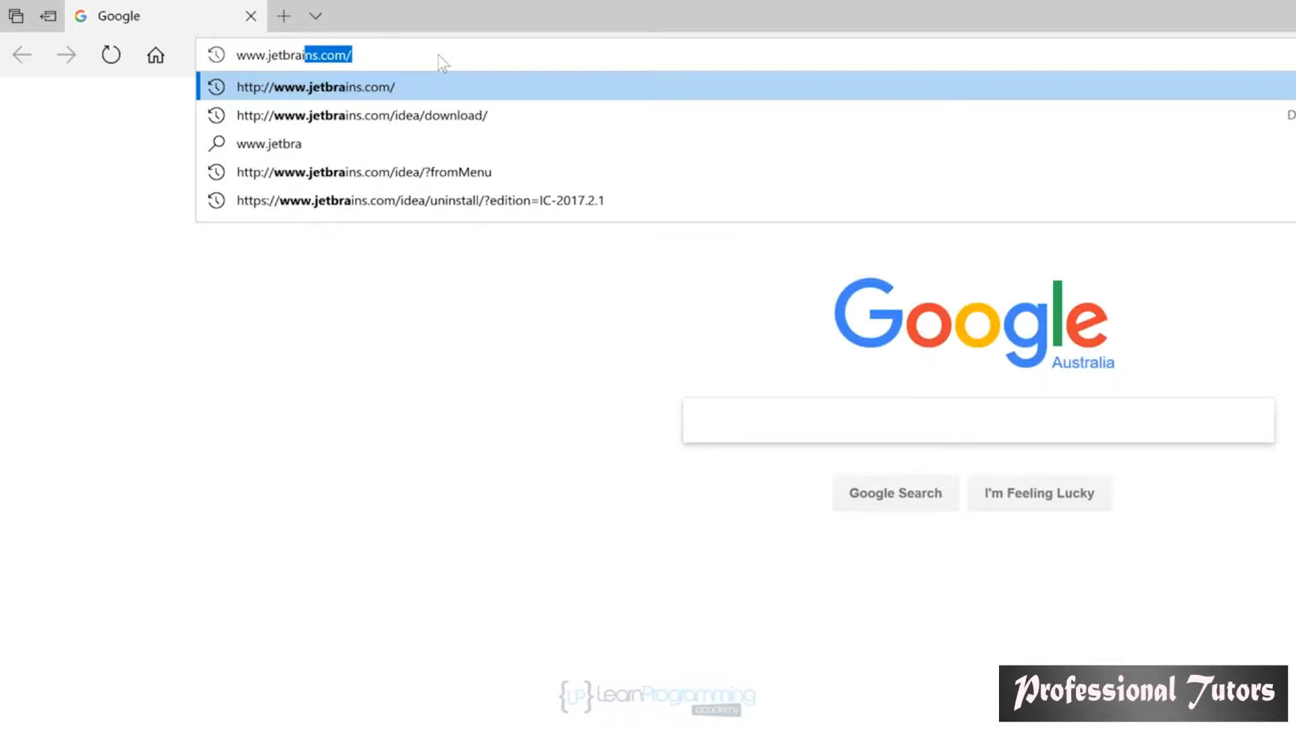
pyautogui.press('Return')
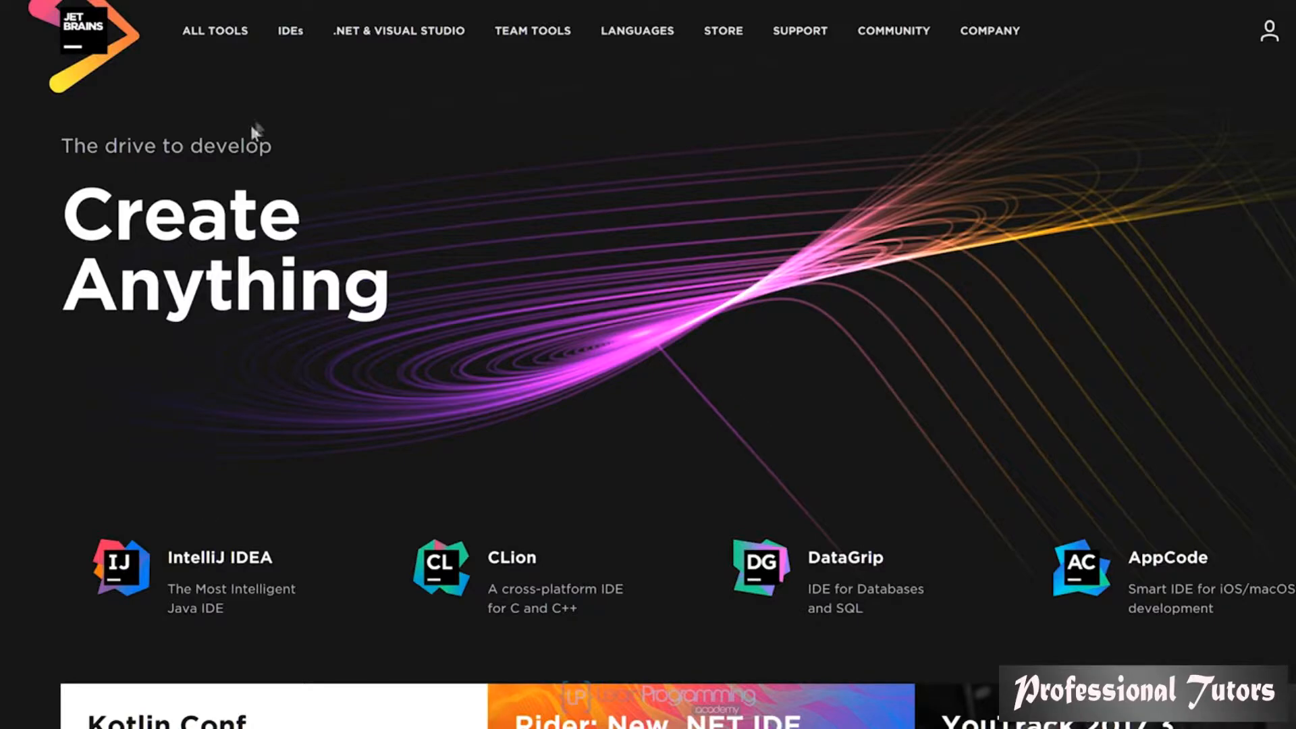
pyautogui.click(290, 34)
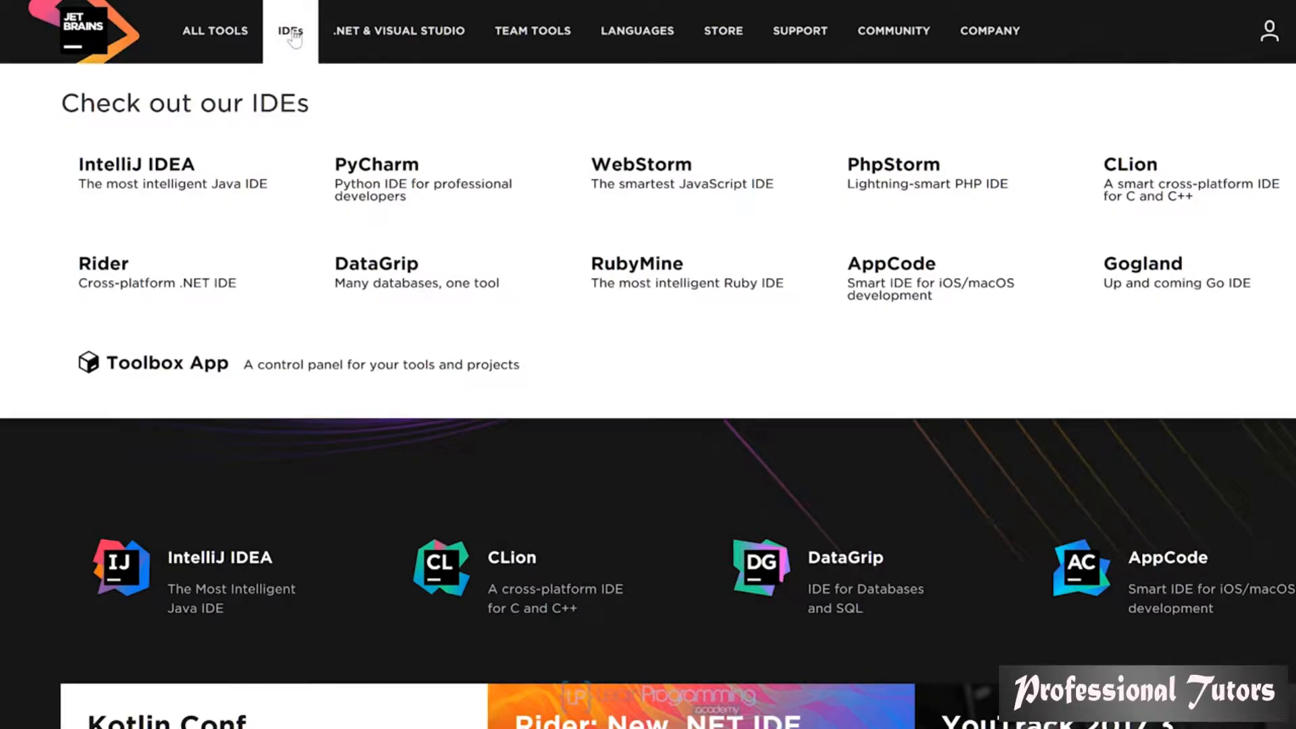
pyautogui.click(148, 184)
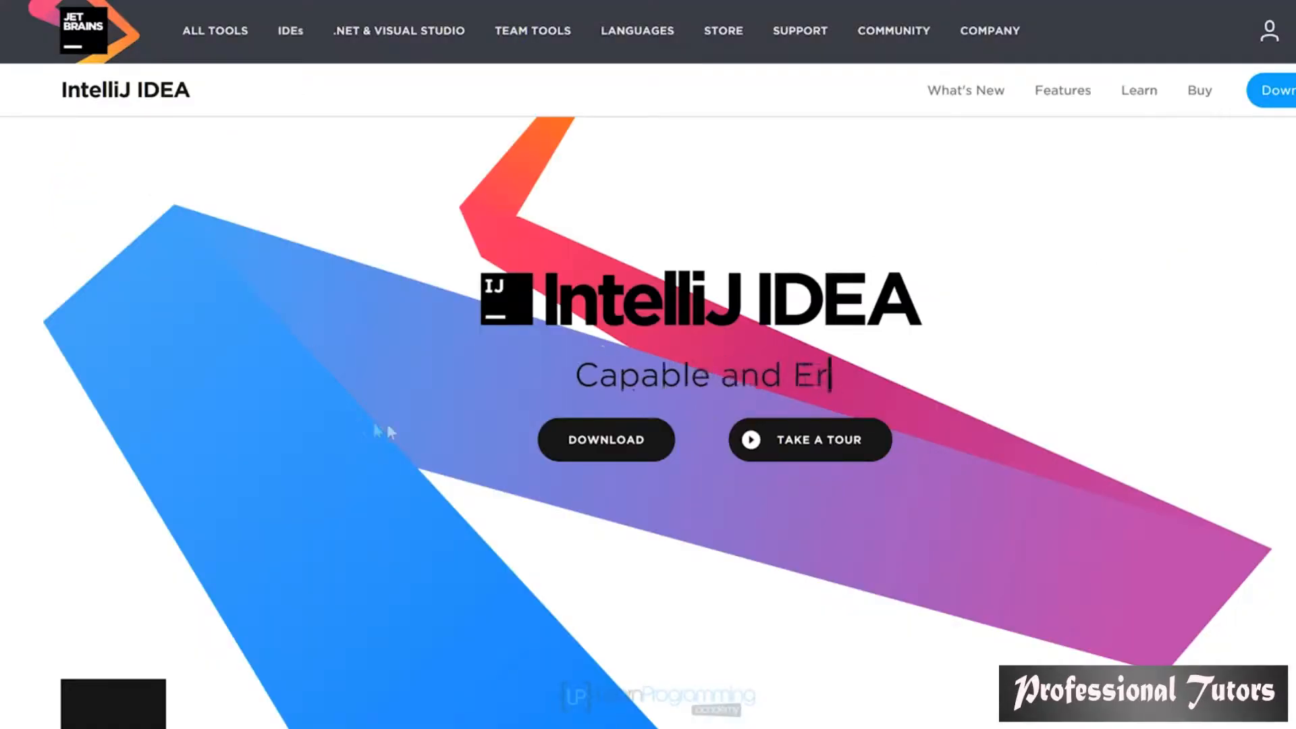
# Download the Windows .exe installer of IntelliJ IDEA Community and save it to the computer
pyautogui.click(599, 445)
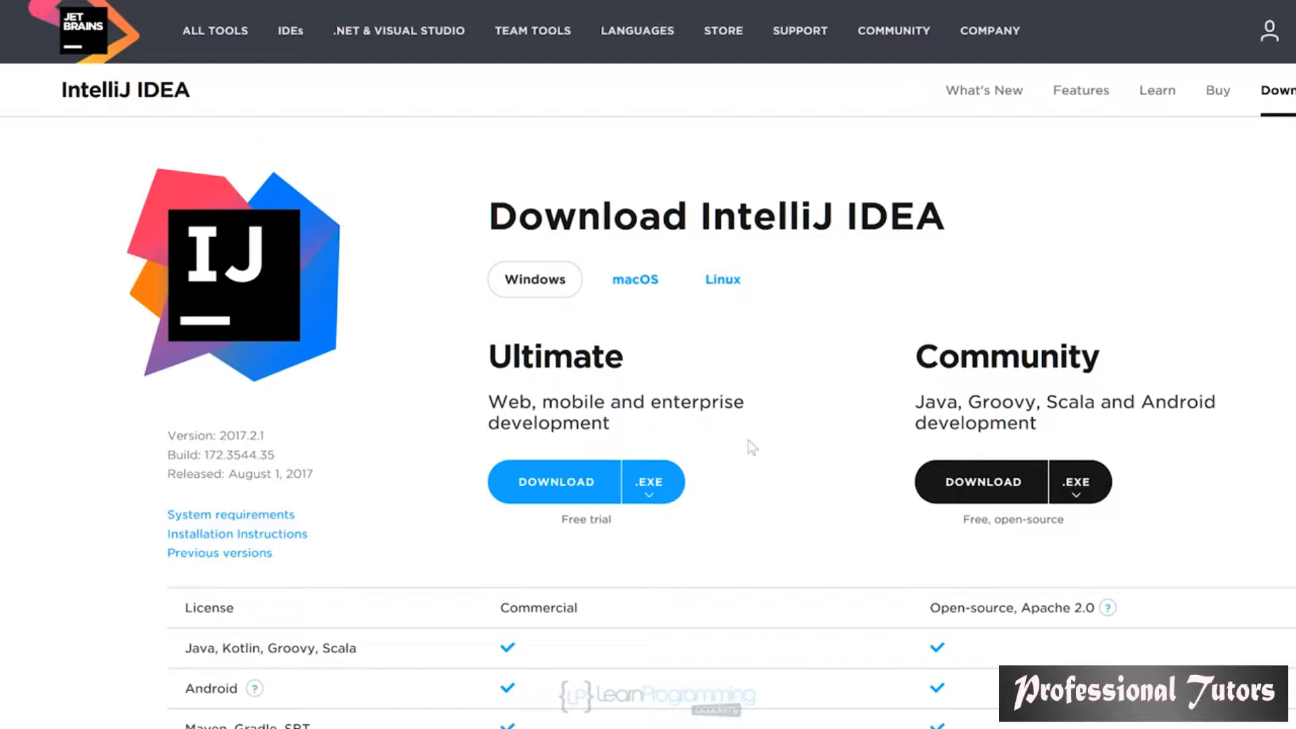
pyautogui.click(983, 481)
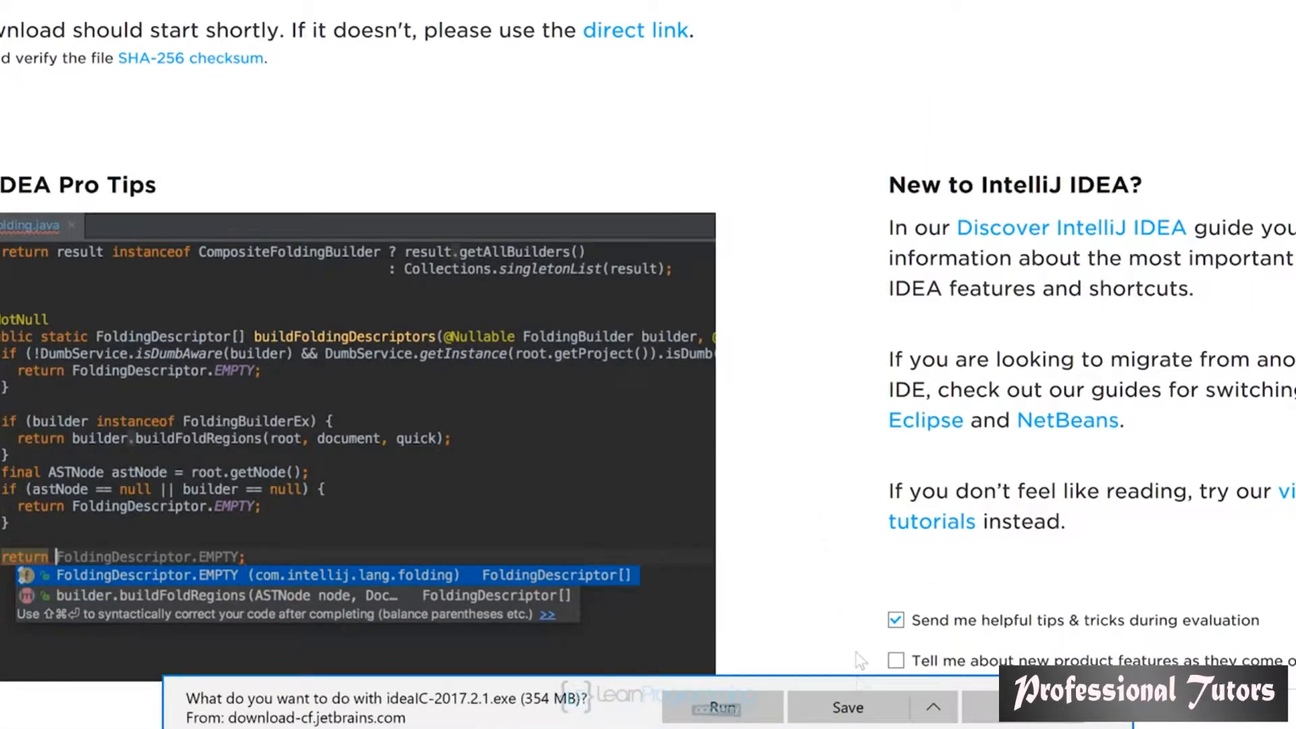
pyautogui.click(857, 709)
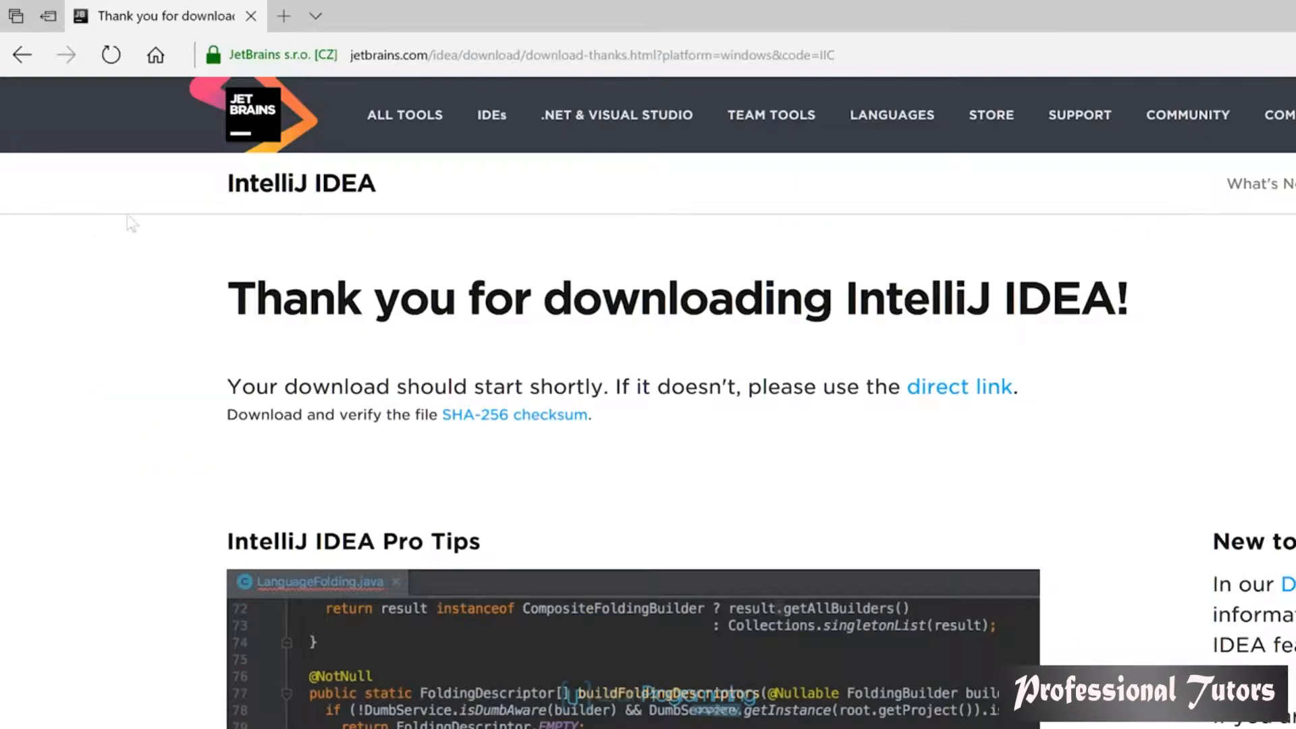
# Return to the IntelliJ IDEA download page and compare the features of the Ultimate and Community editions
pyautogui.click(21, 59)
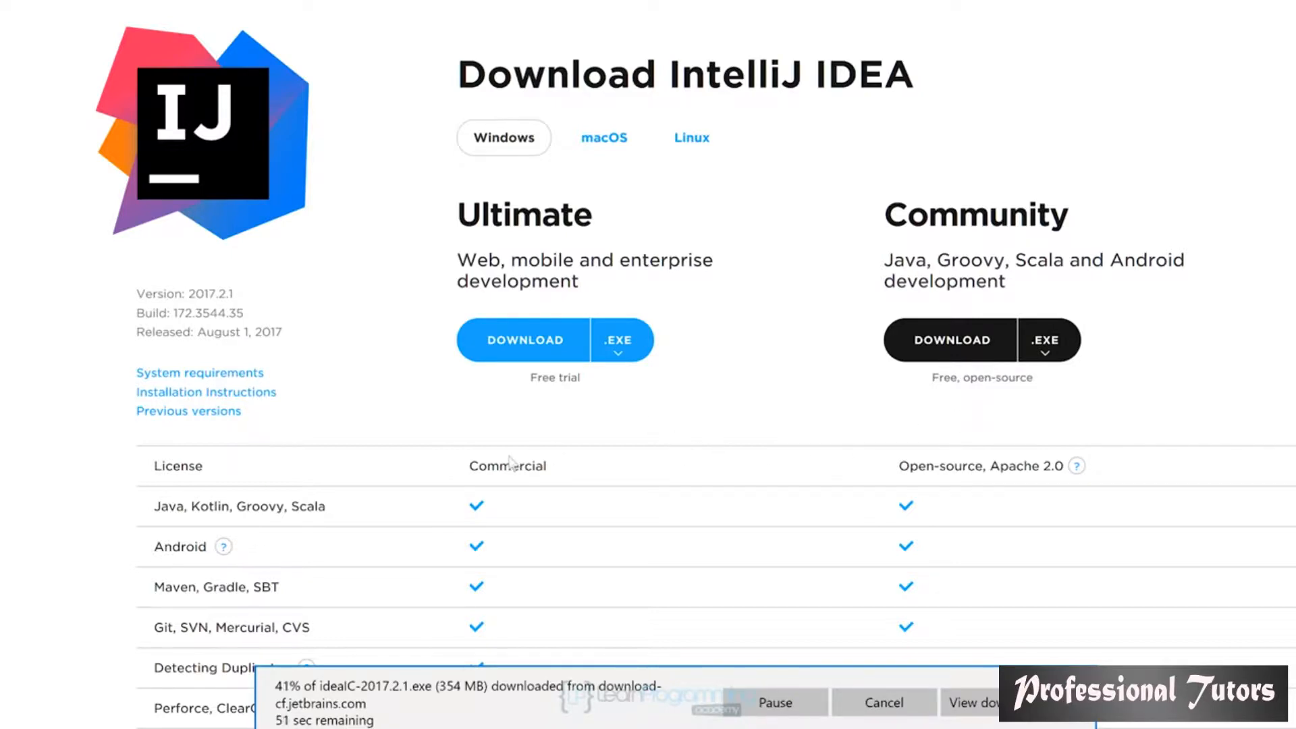
pyautogui.scroll(-5, 358, 468)
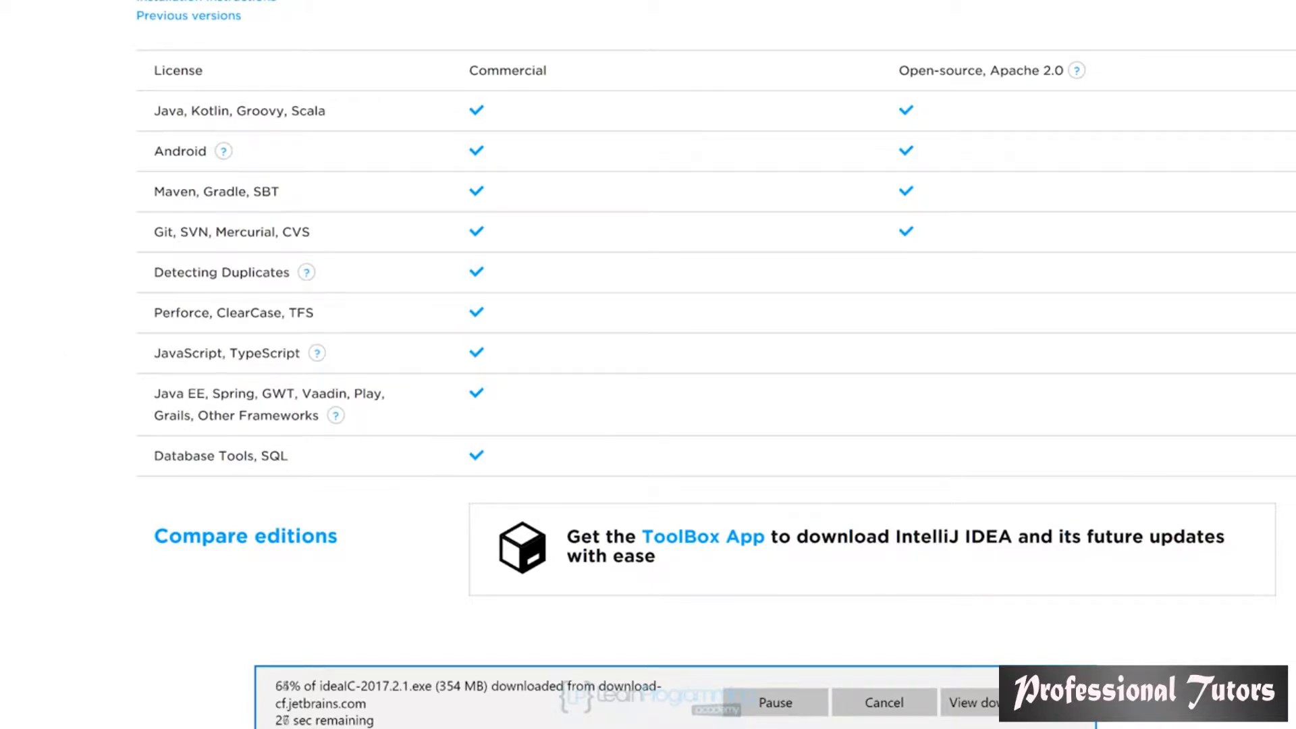
pyautogui.scroll(-3, 261, 442)
pyautogui.scroll(8, 261, 442)
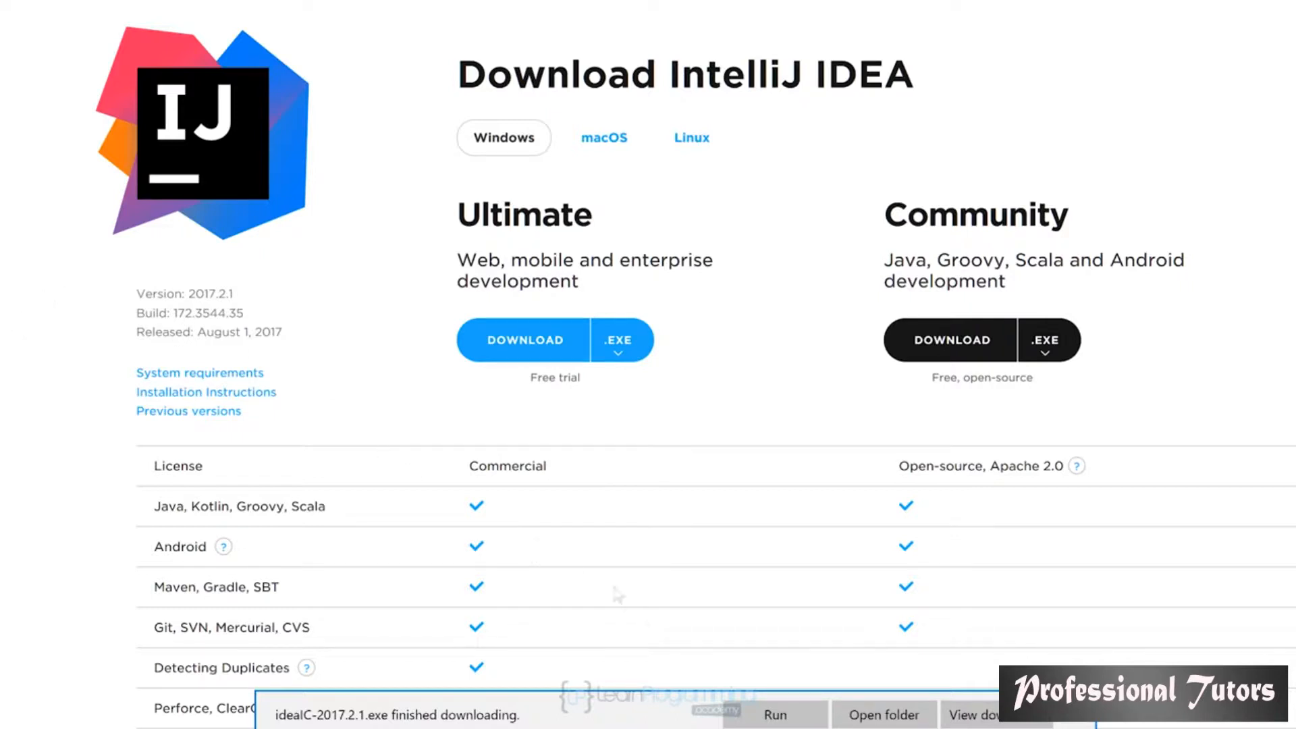
# Run the downloaded ideaIC-2017.2.1.exe installer with the browser closed, and accept the default destination folder
pyautogui.click(774, 715)
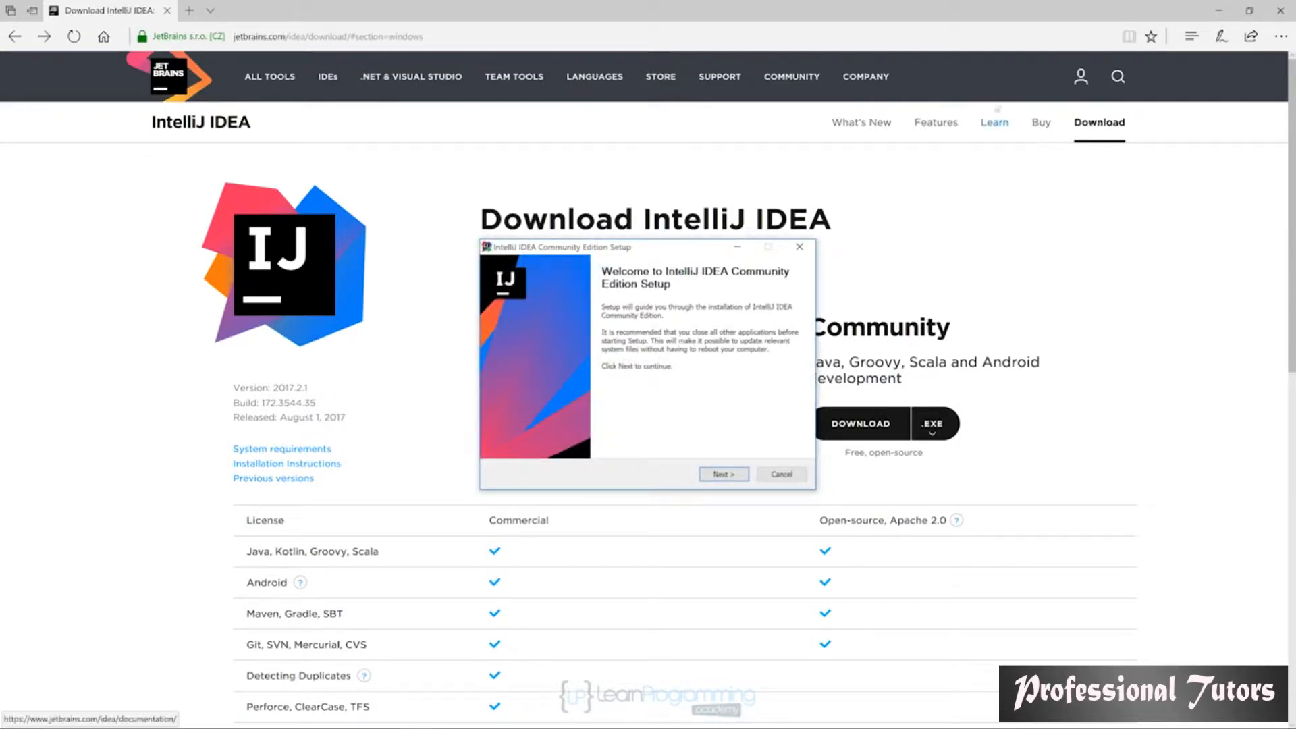
pyautogui.click(1281, 10)
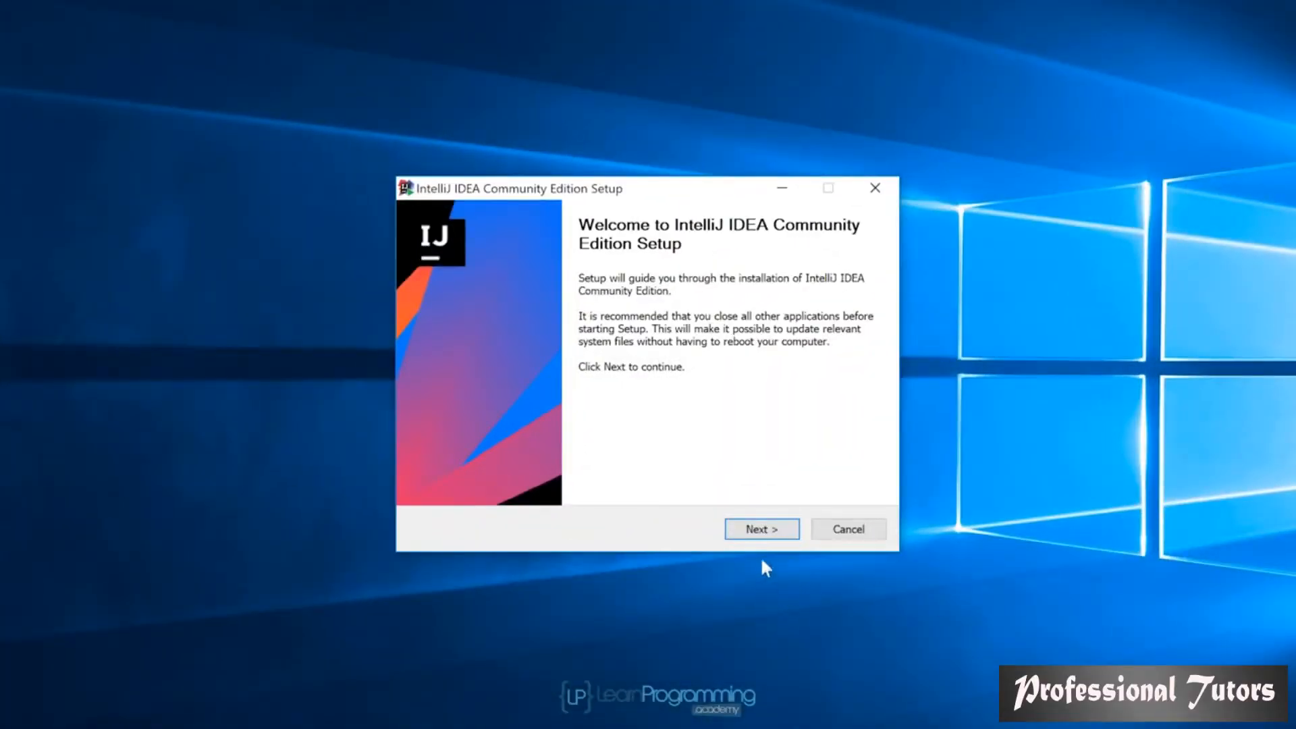
pyautogui.click(780, 531)
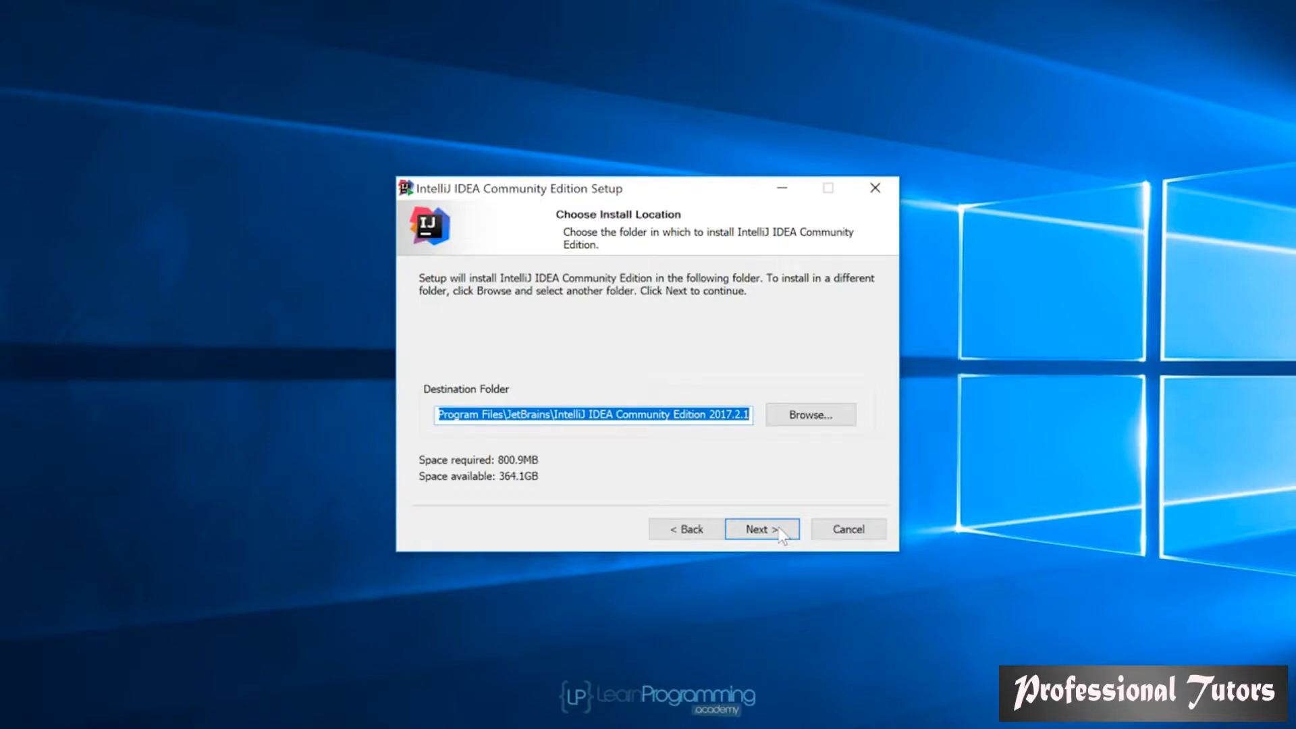
pyautogui.click(782, 531)
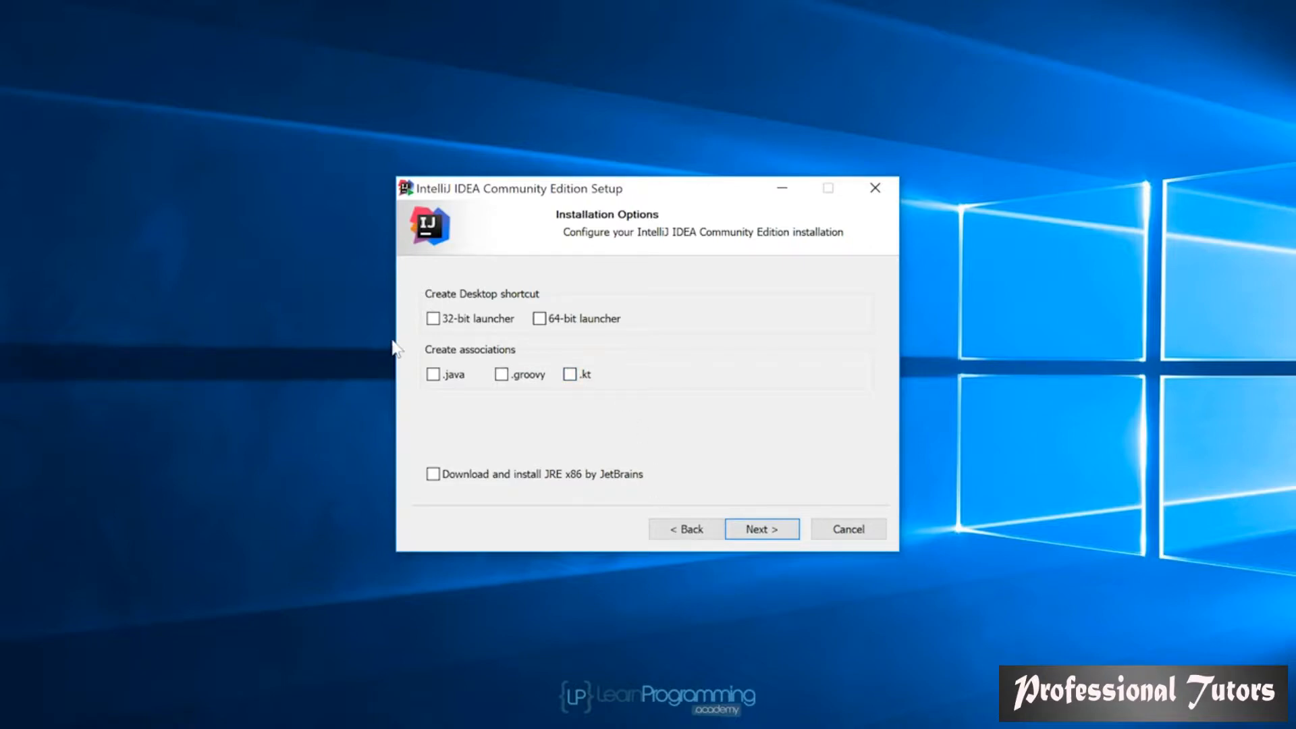
# Install with a 64-bit launcher desktop shortcut, .java, .groovy and .kt associations, and the JetBrains Start Menu folder
pyautogui.click(540, 319)
pyautogui.click(433, 375)
pyautogui.click(501, 375)
pyautogui.click(570, 375)
pyautogui.click(773, 525)
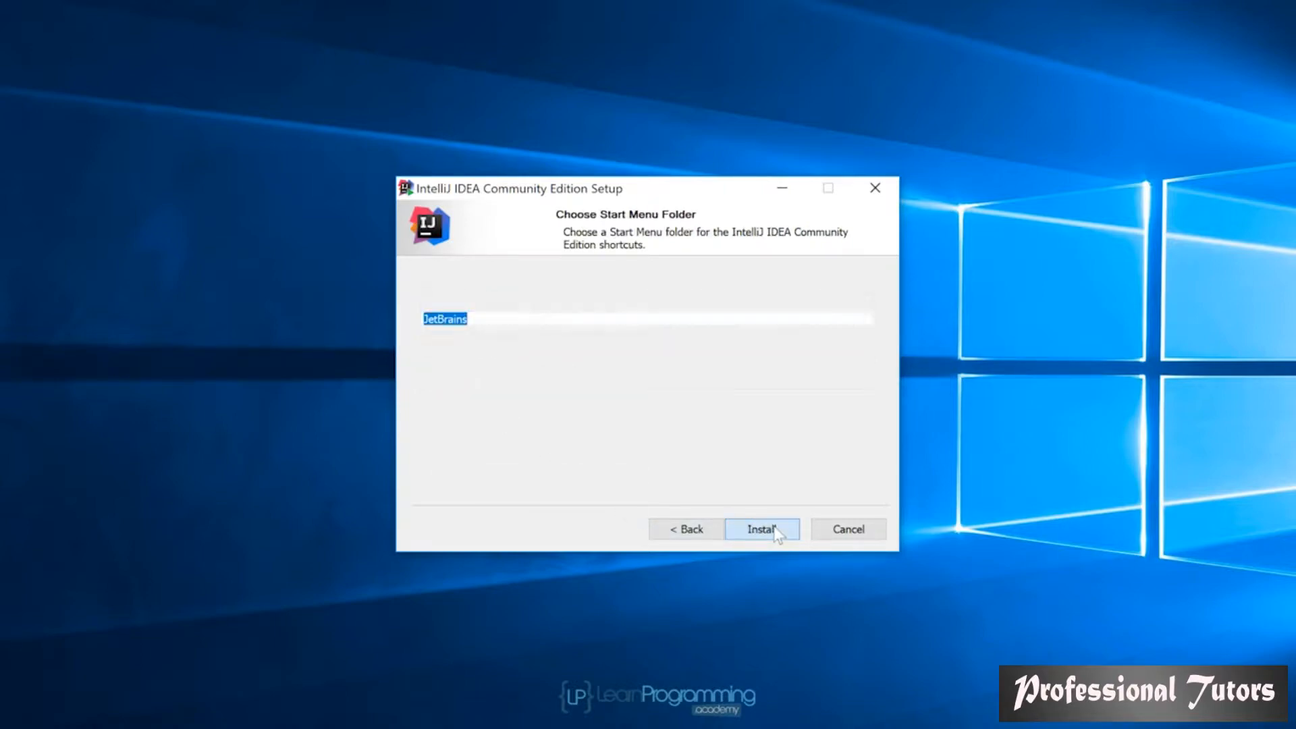
pyautogui.click(775, 529)
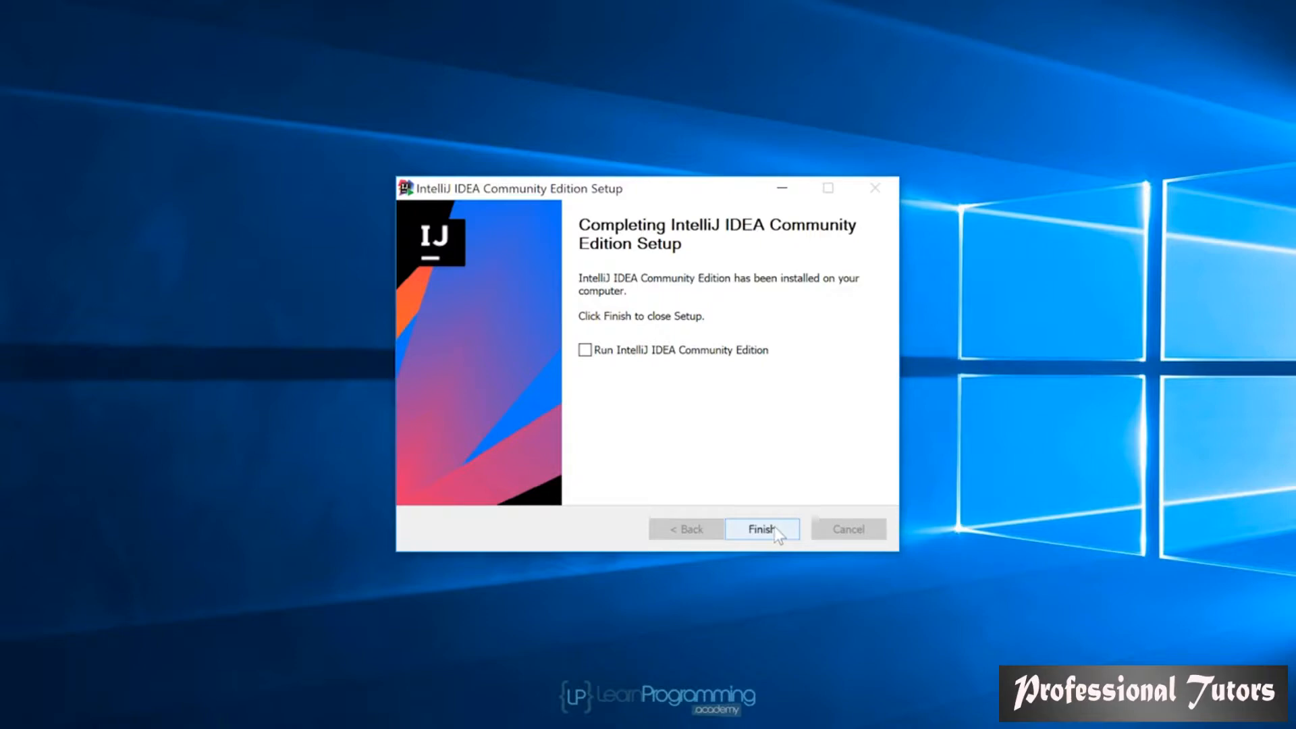
# Finish the setup with Run IntelliJ IDEA Community Edition enabled, and start it without importing settings
pyautogui.click(584, 352)
pyautogui.click(769, 532)
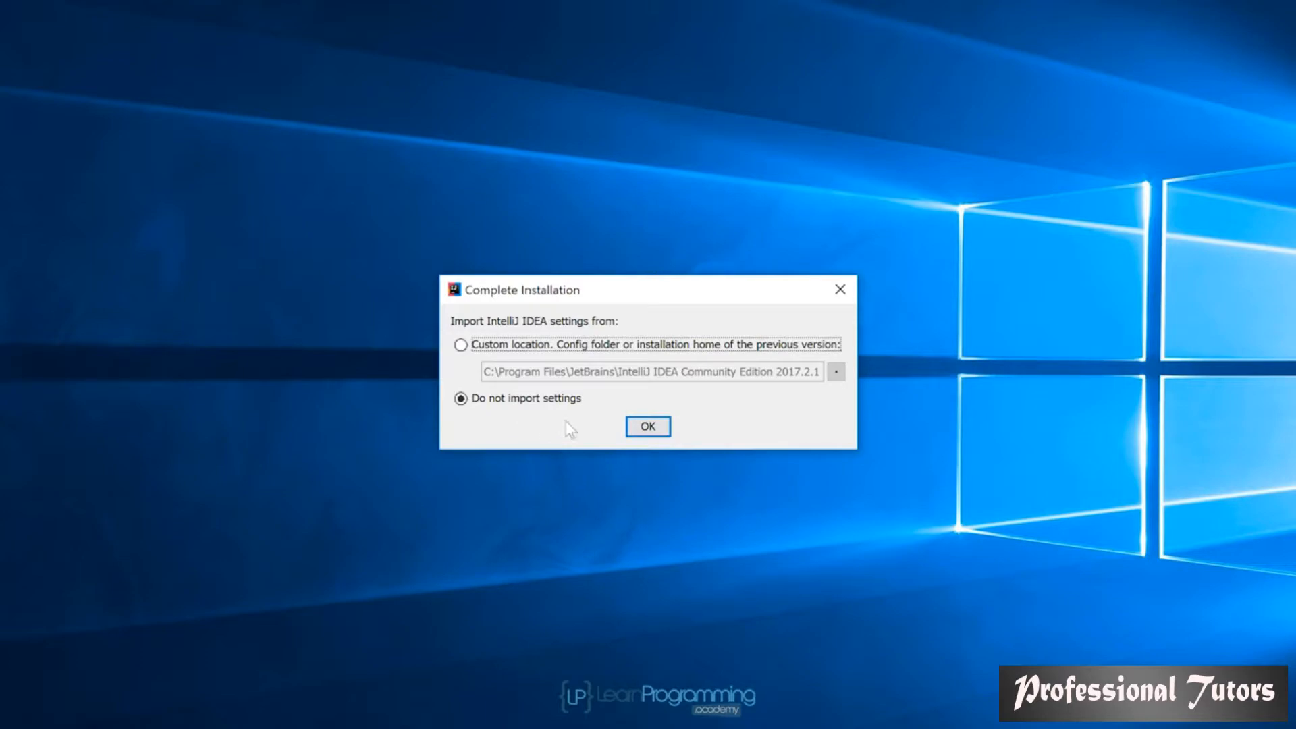
pyautogui.click(653, 426)
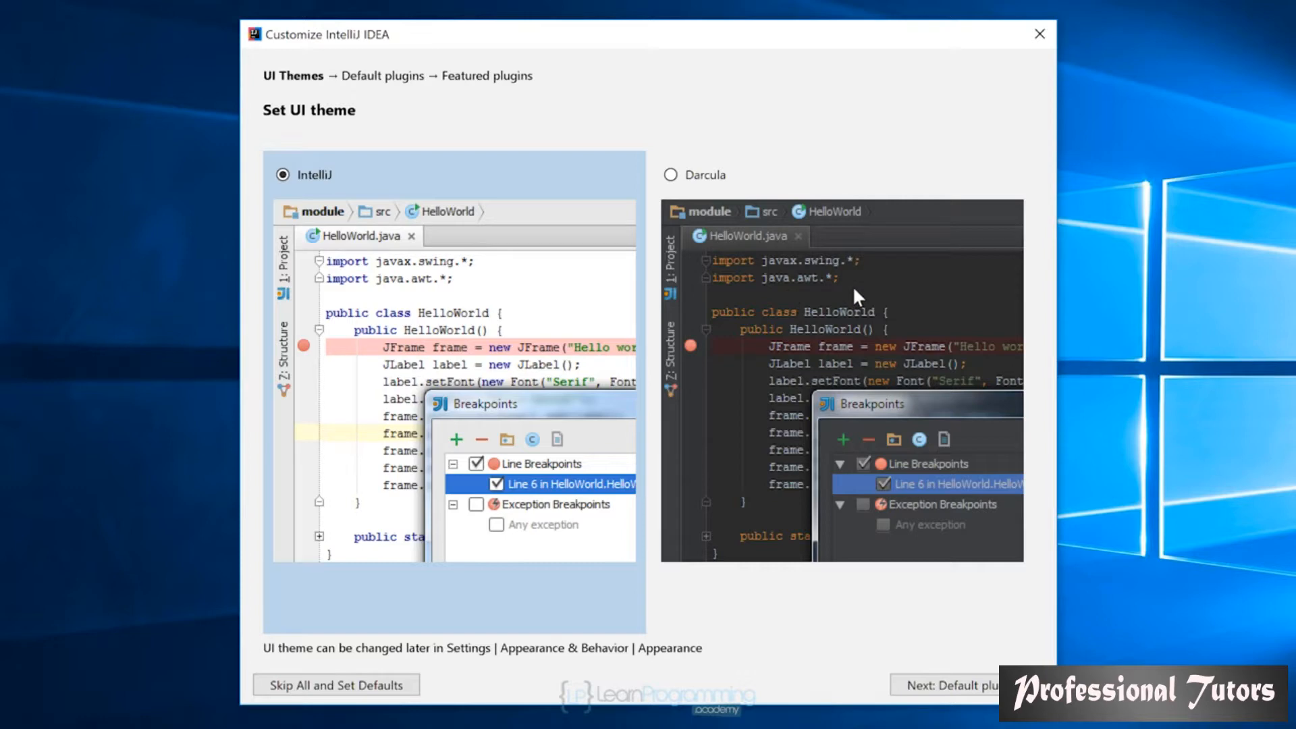
# Preview the Darcula theme, then complete the initial customization with the IntelliJ theme, default plugins and no featured plugins
pyautogui.click(672, 175)
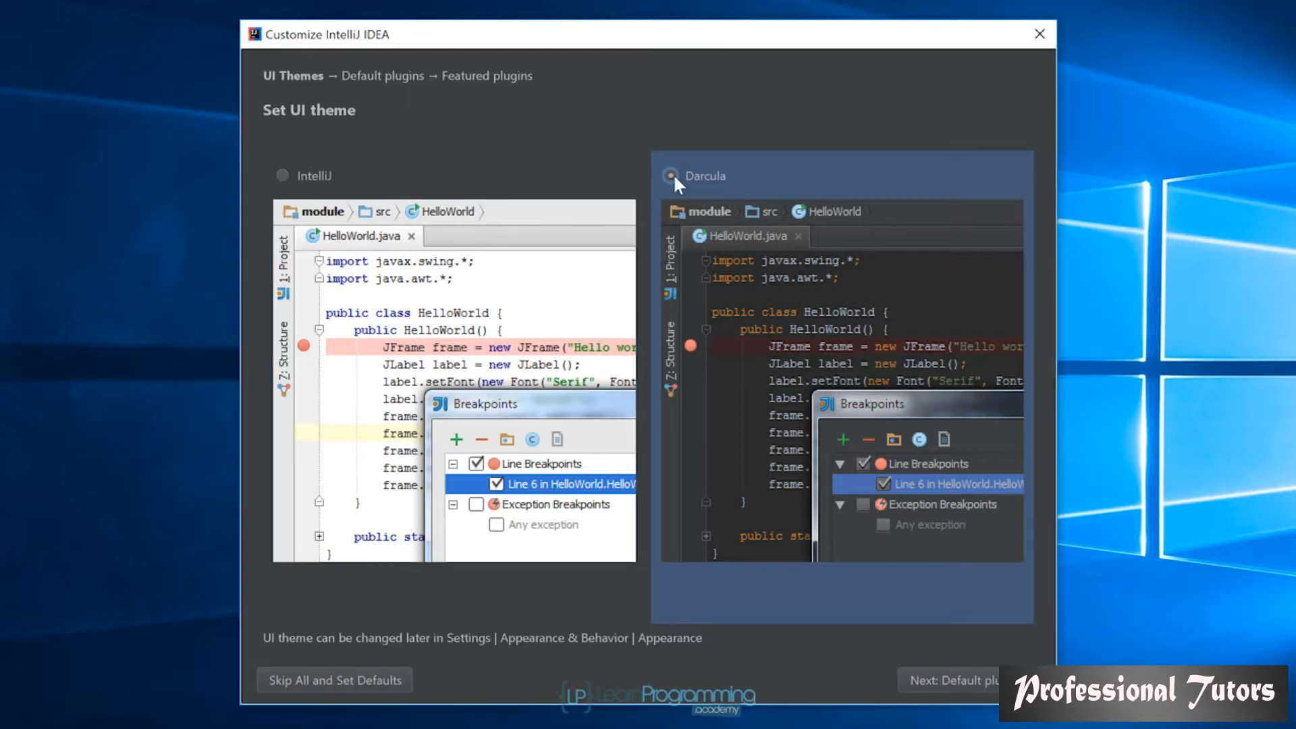
pyautogui.click(282, 176)
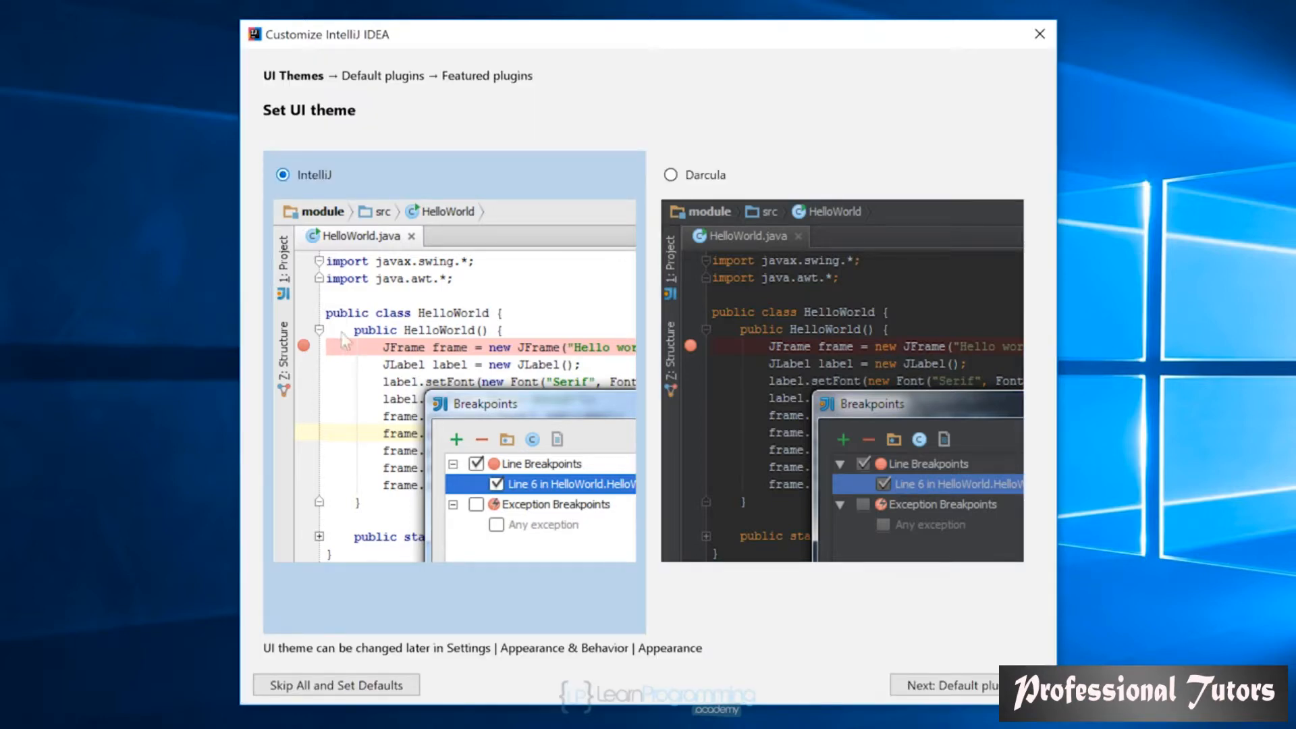
pyautogui.click(915, 687)
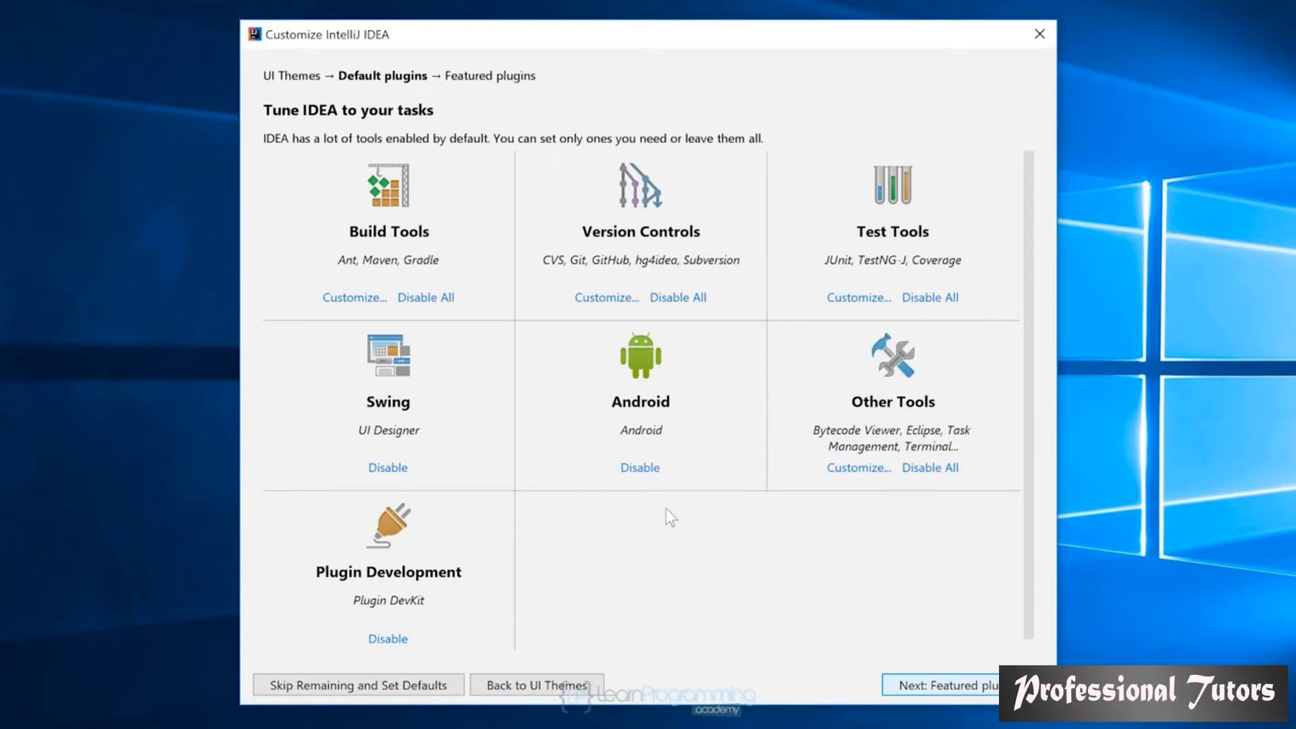
pyautogui.click(958, 693)
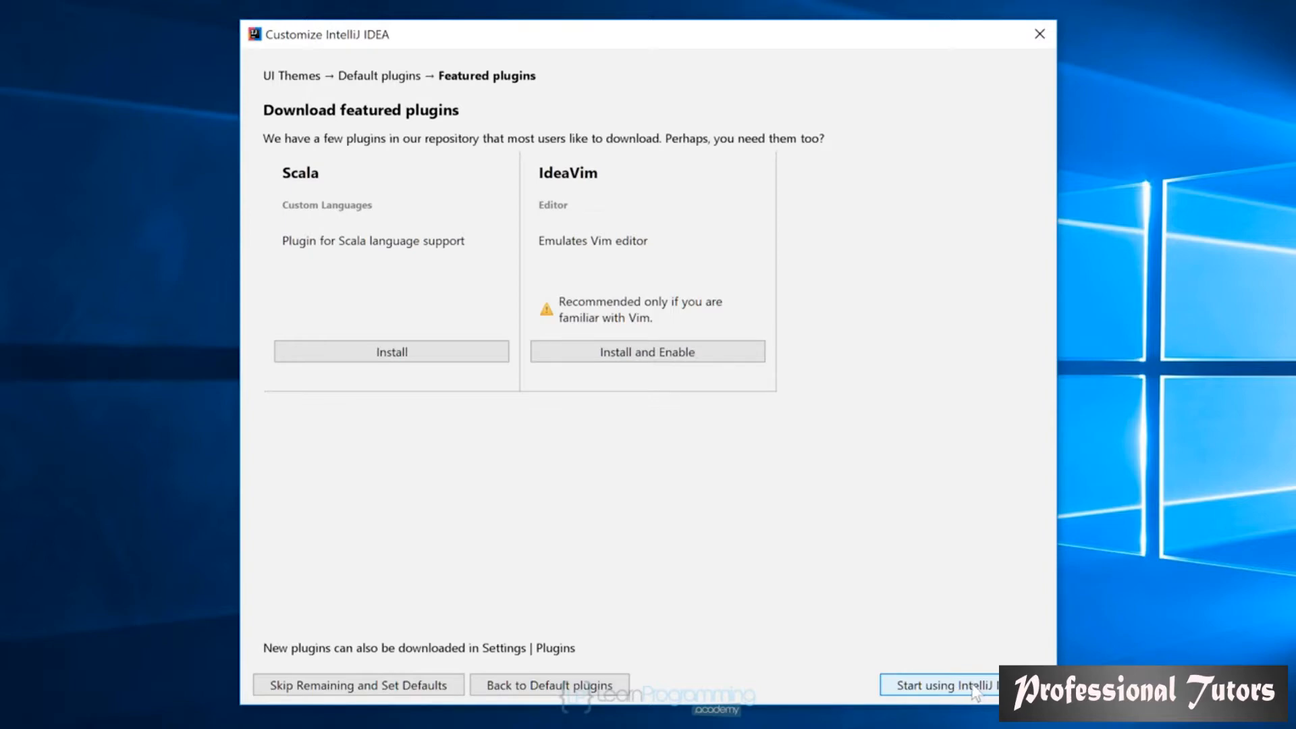
pyautogui.click(975, 689)
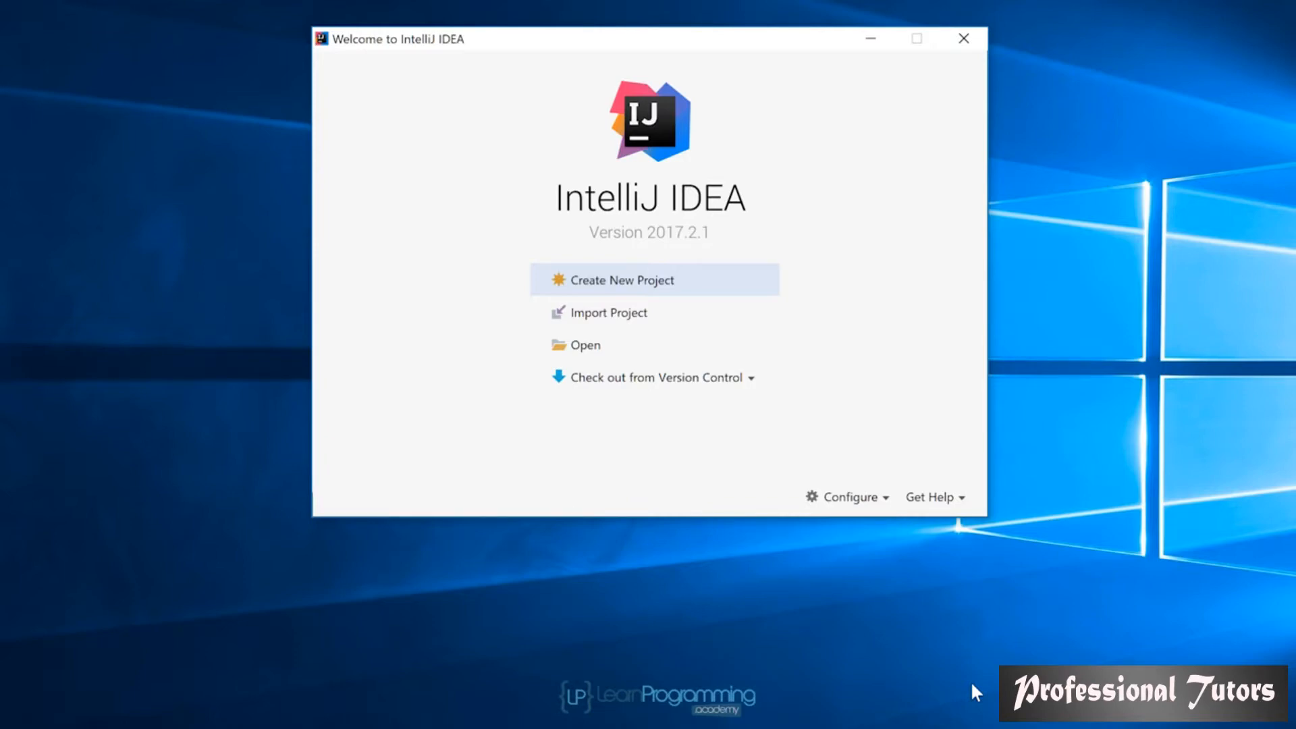
# Open the default Project Structure and check the SDKs page and the available Project SDK choices
pyautogui.click(855, 499)
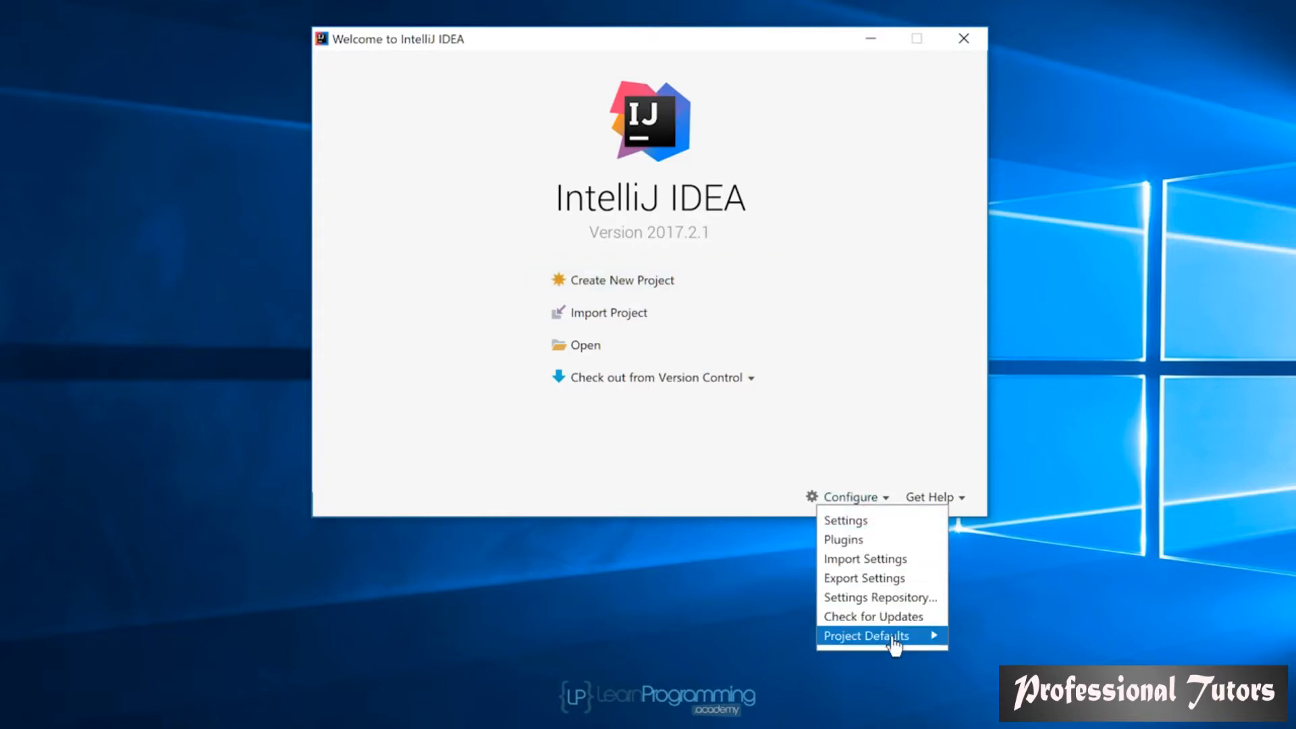
pyautogui.moveTo(900, 647)
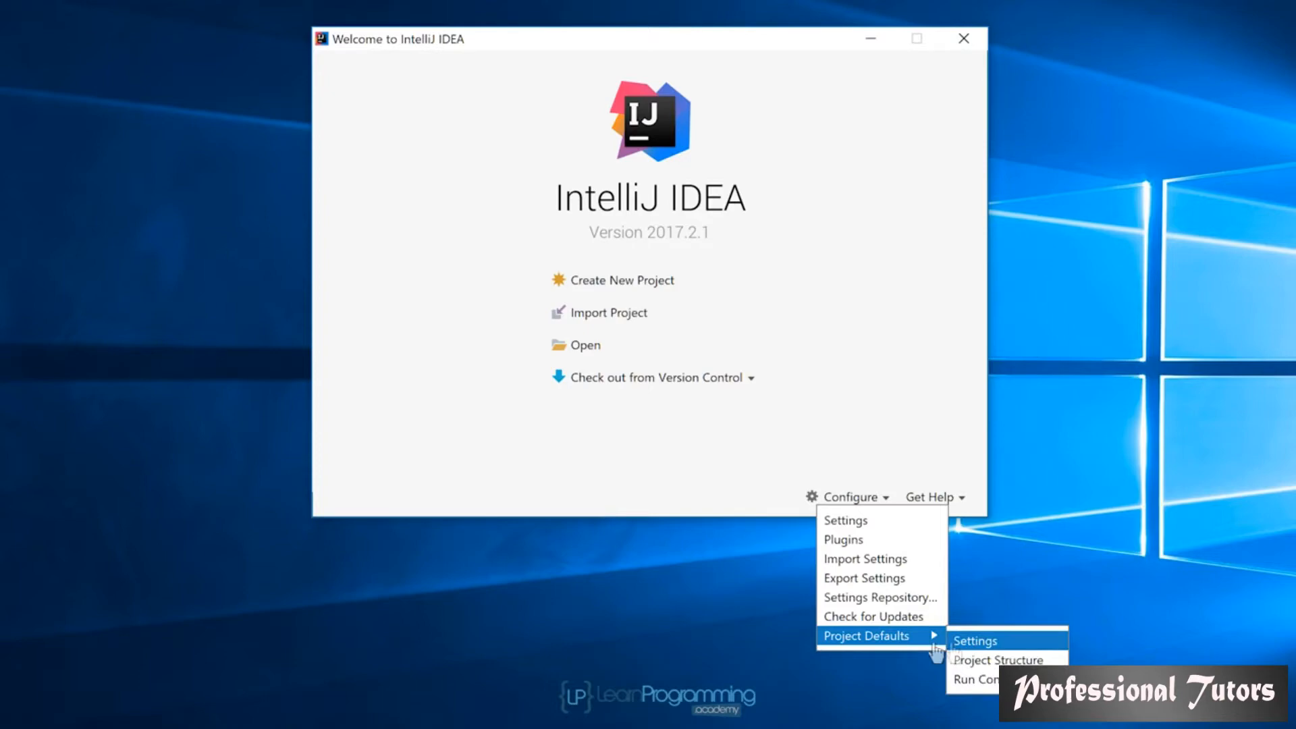
pyautogui.click(1051, 662)
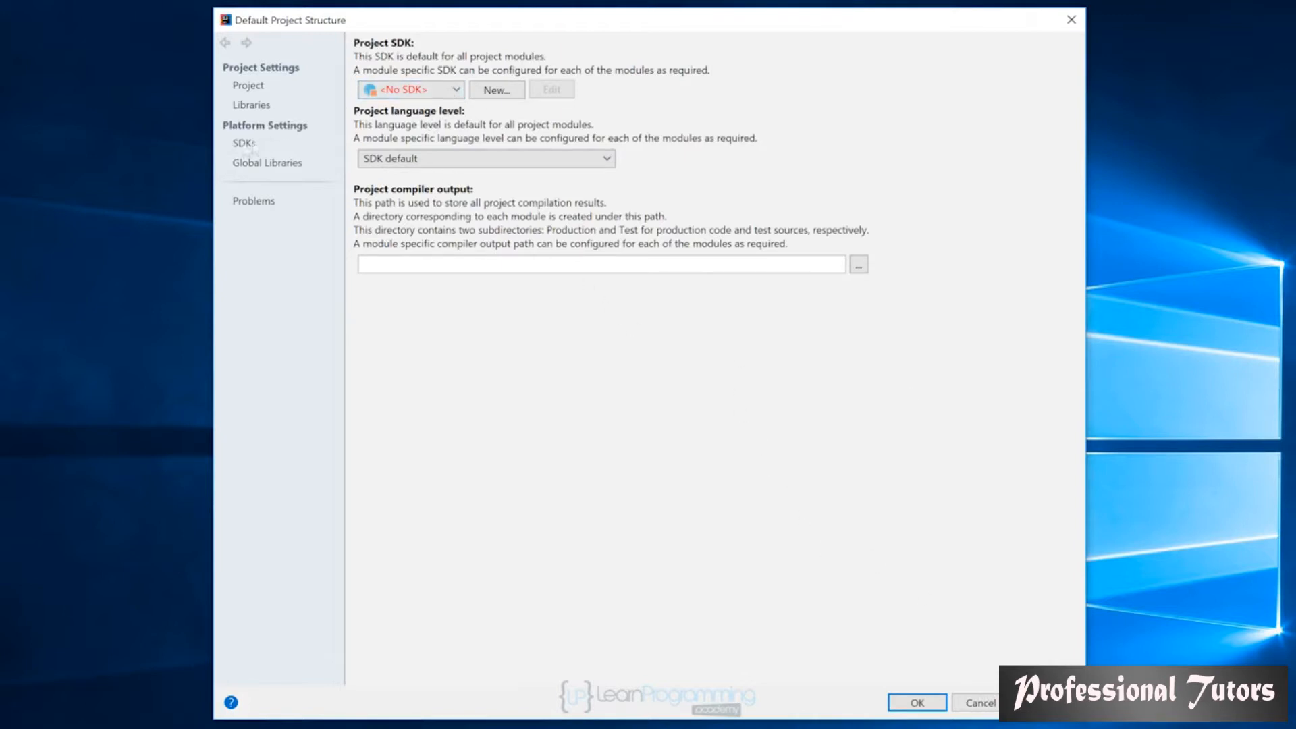
pyautogui.click(243, 147)
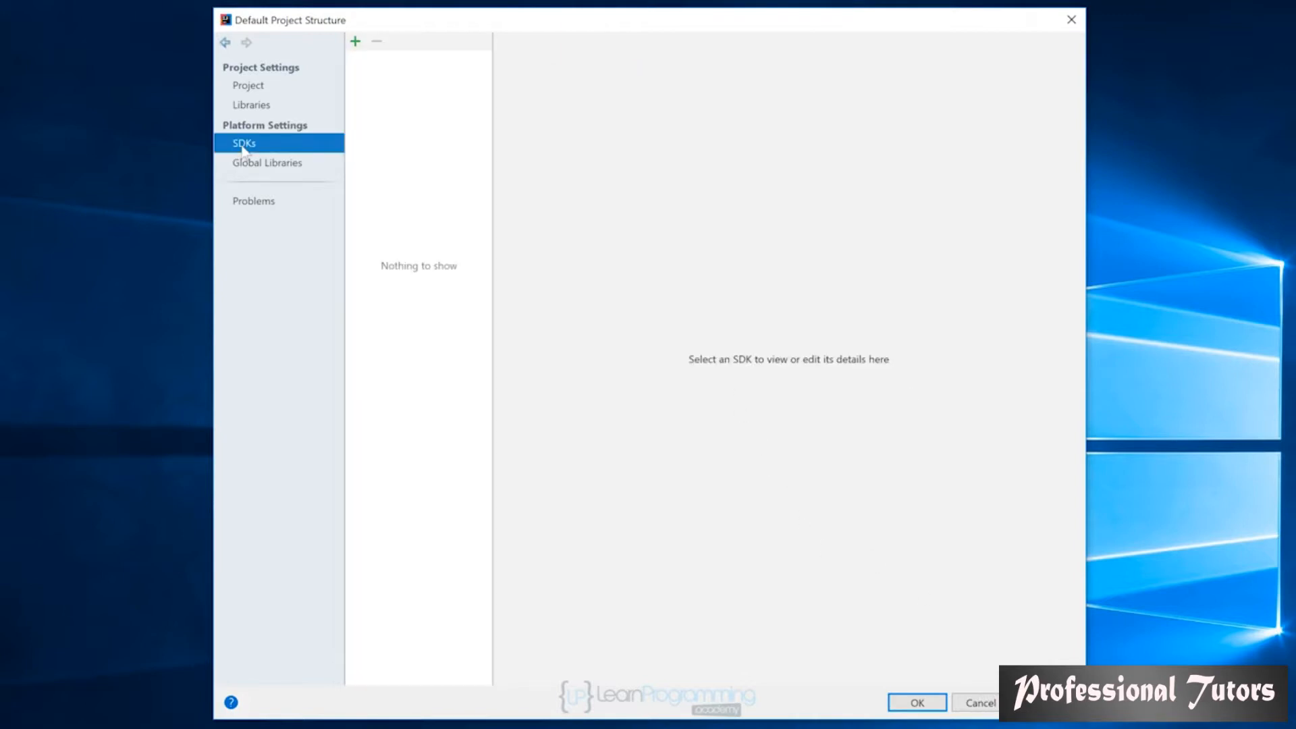
pyautogui.click(249, 88)
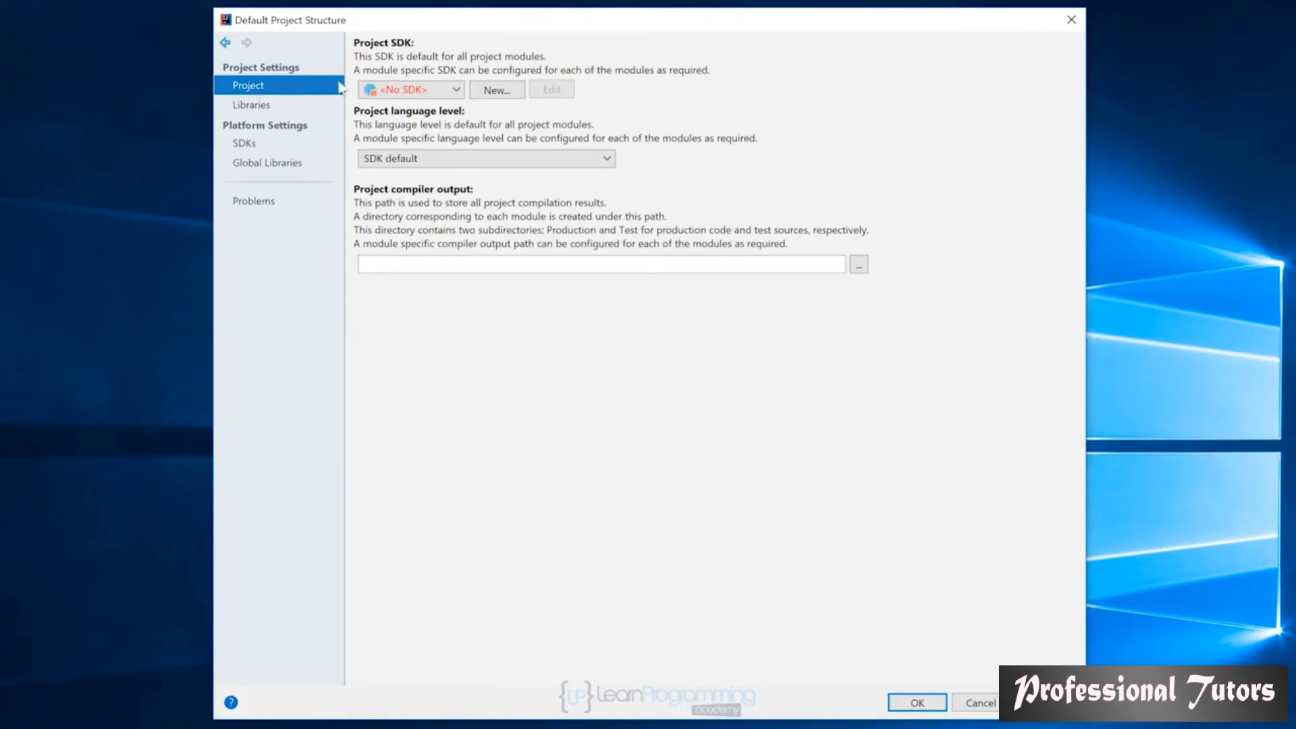
pyautogui.click(457, 94)
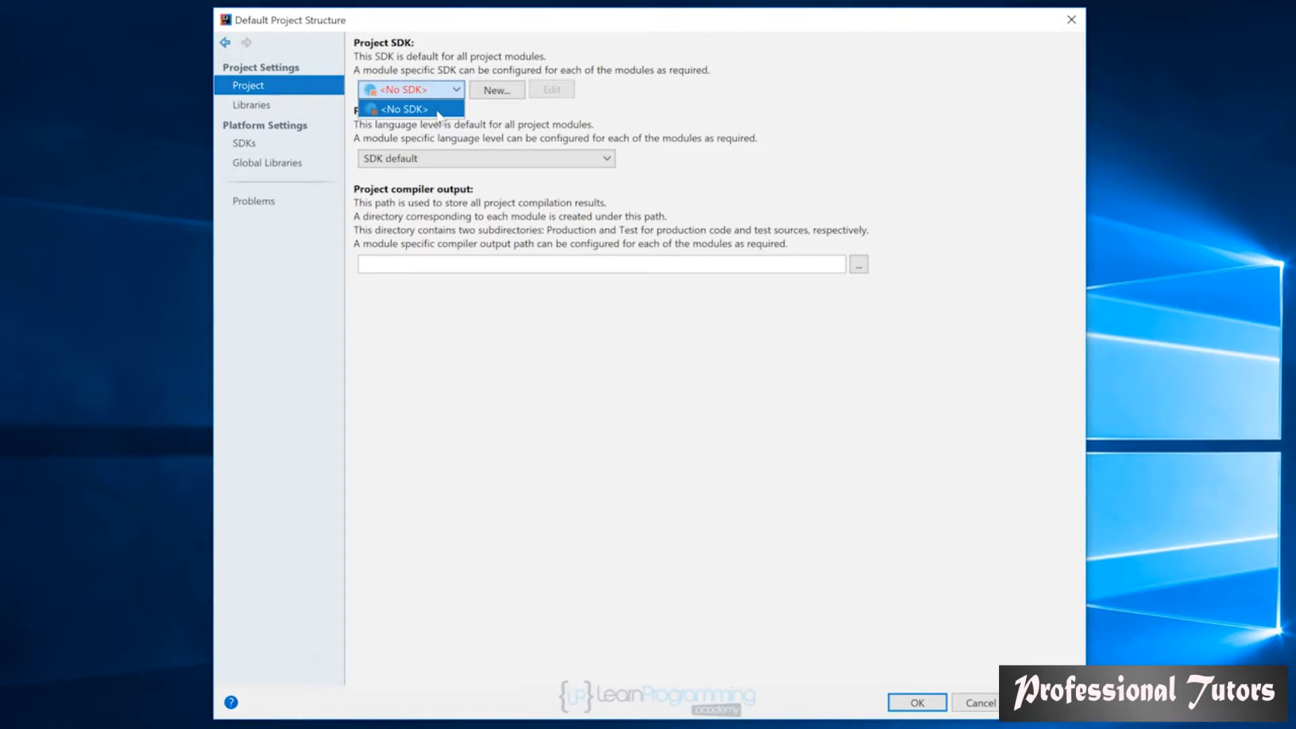
pyautogui.click(491, 112)
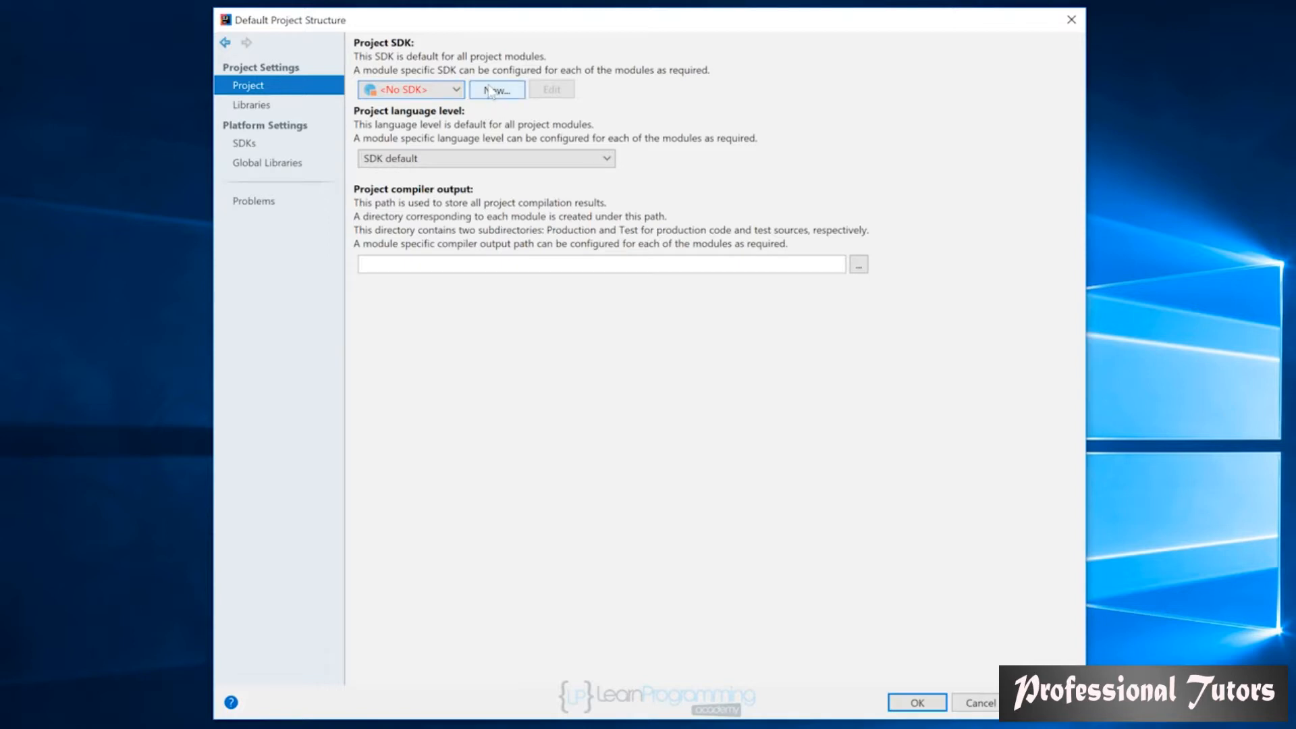
# Add a new JDK for the default project SDK and select C:\Program Files\Java\jdk1.8.0_144 as its home directory
pyautogui.click(489, 90)
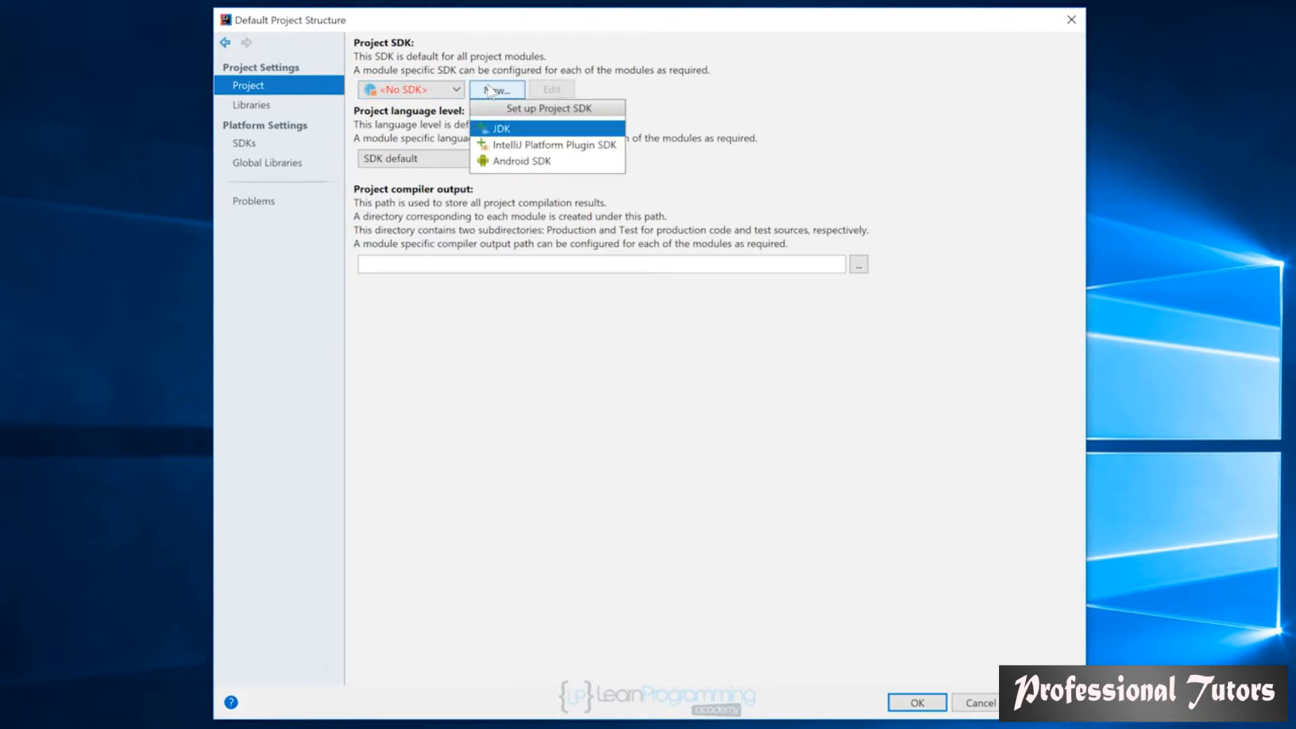
pyautogui.click(569, 132)
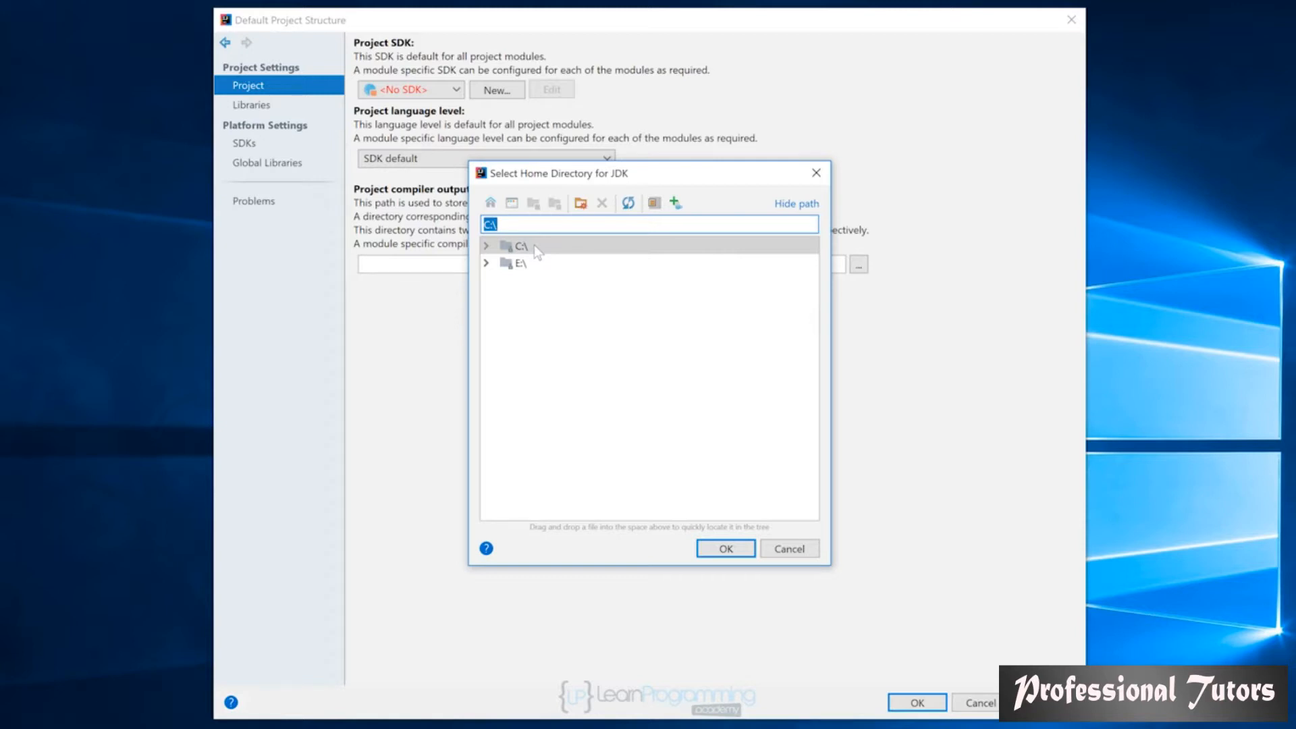
pyautogui.click(486, 247)
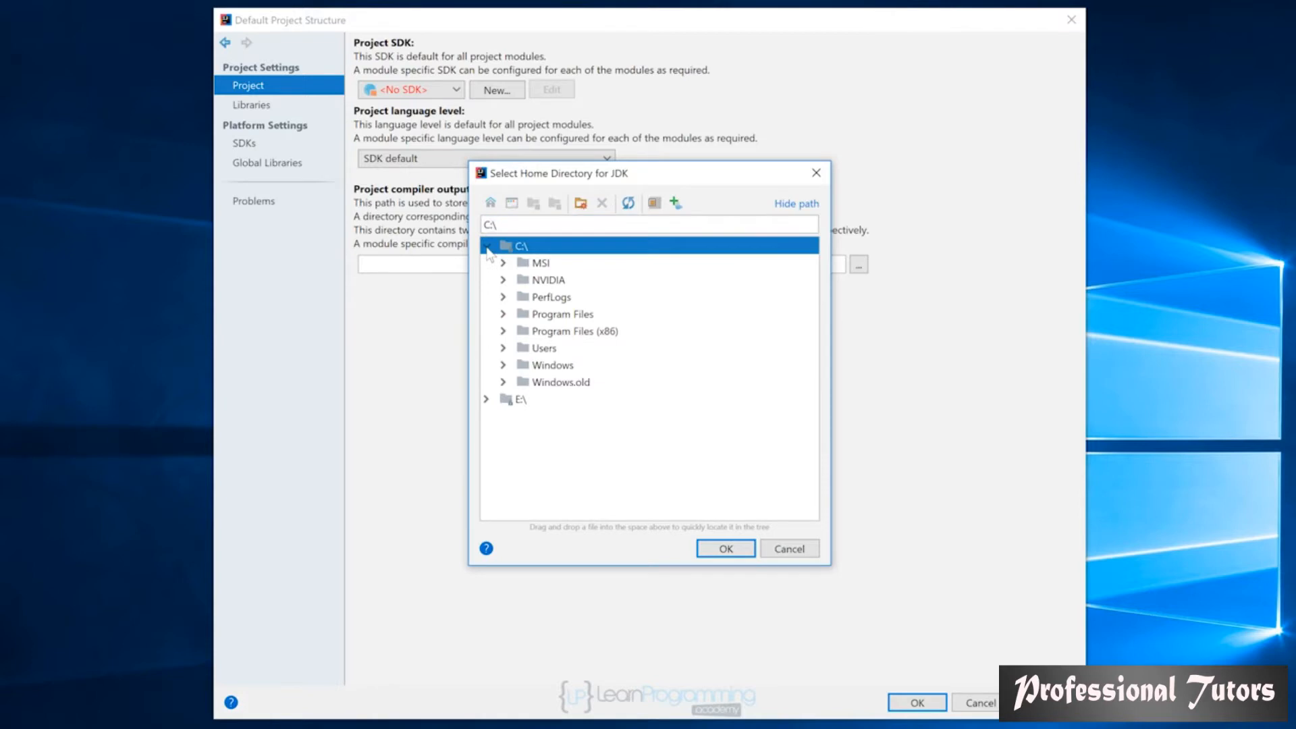
pyautogui.click(503, 315)
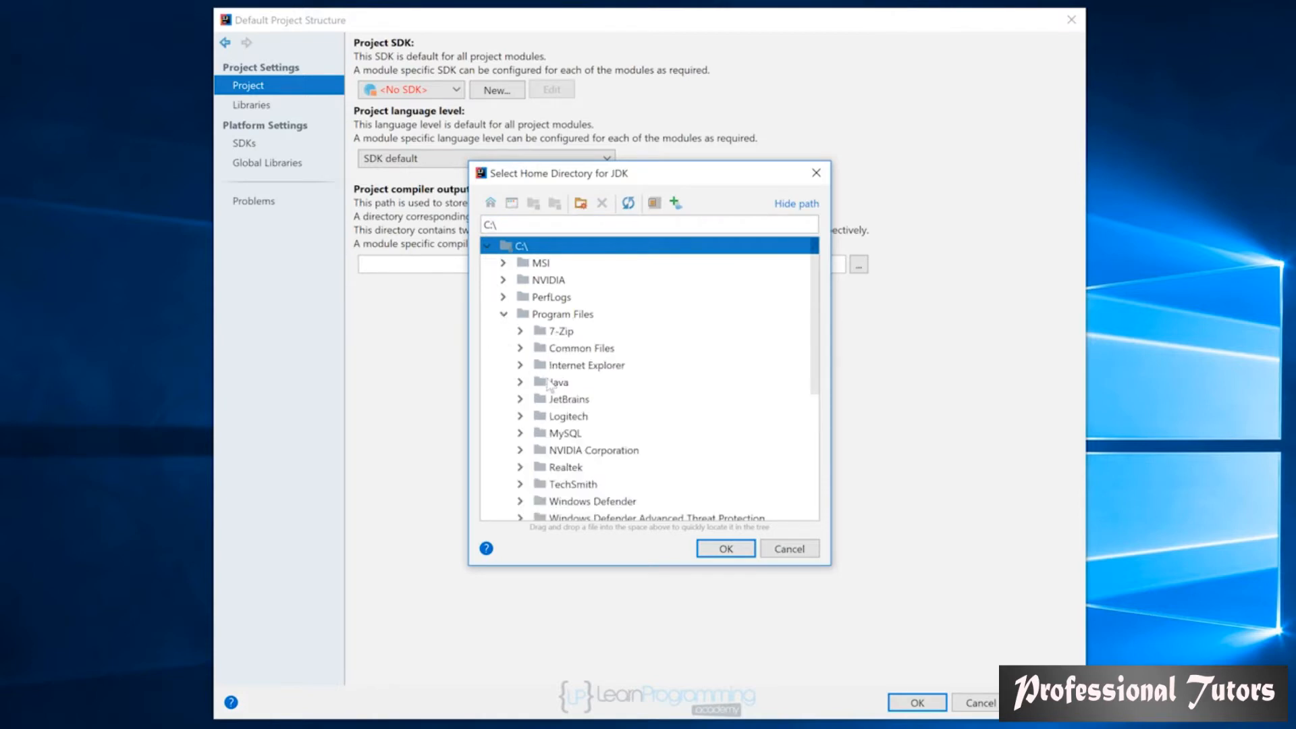
pyautogui.click(520, 383)
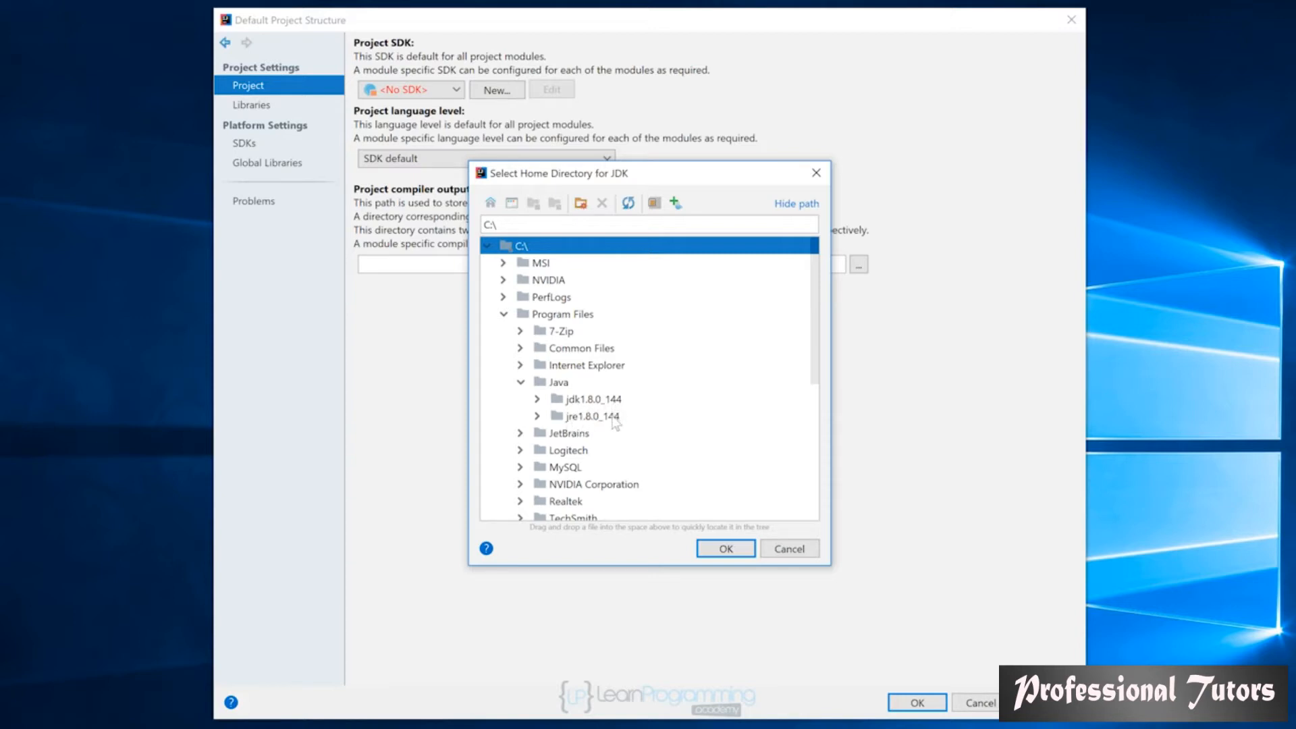
pyautogui.click(573, 404)
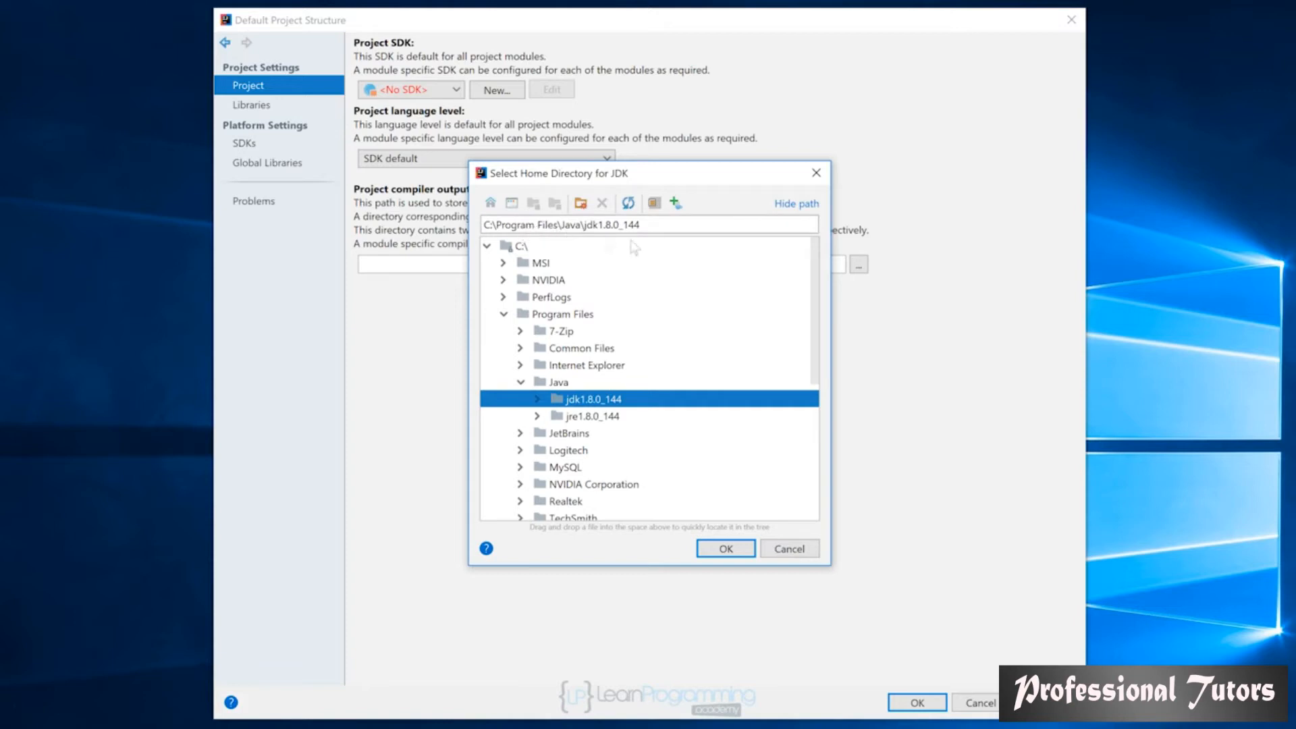
# Look through the Program Files (x86) folder for a Java installation
pyautogui.moveTo(812, 301); pyautogui.dragTo(812, 451)
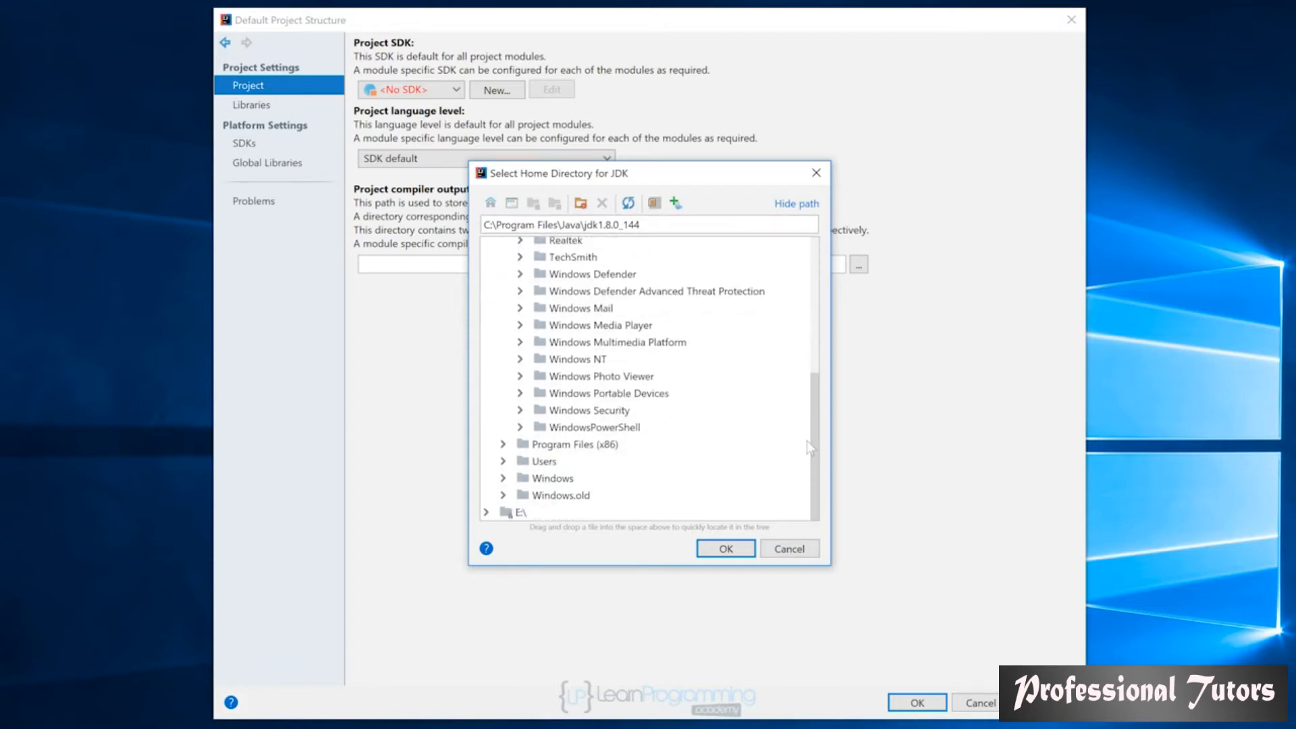
pyautogui.click(503, 446)
pyautogui.moveTo(815, 408); pyautogui.dragTo(812, 433)
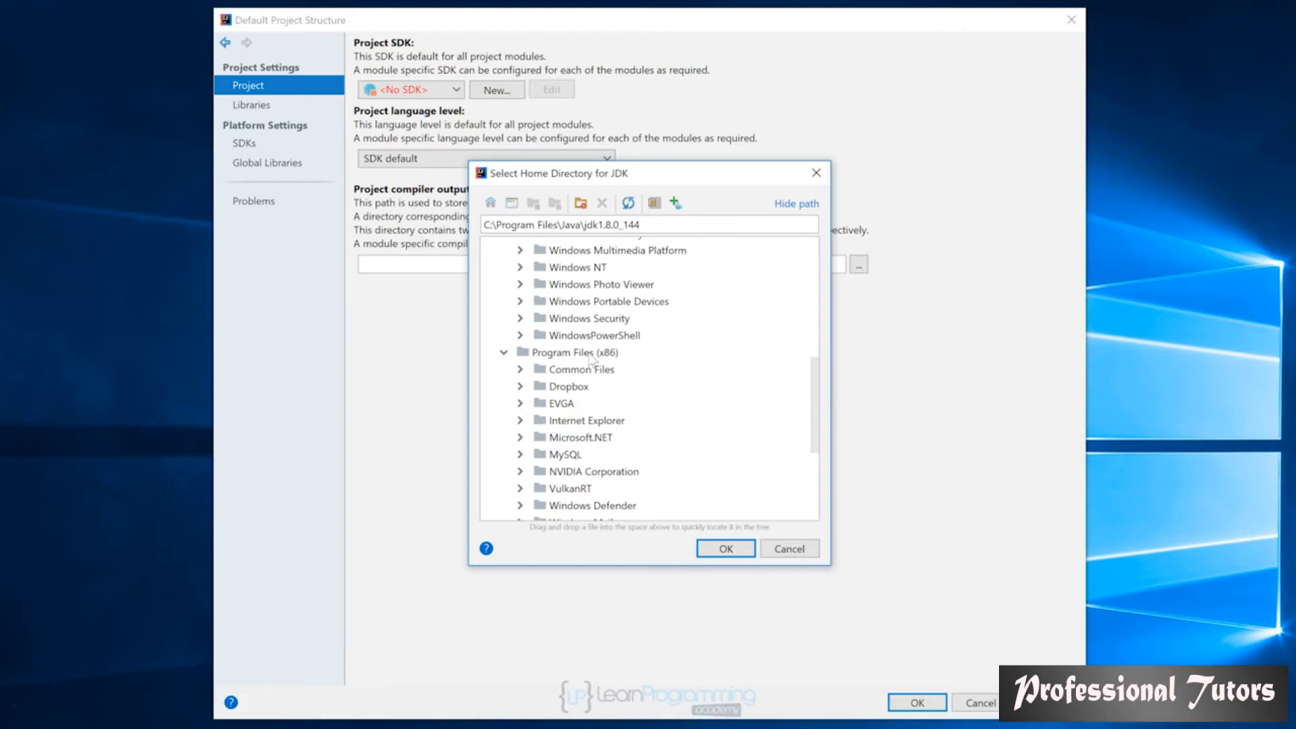
pyautogui.click(501, 356)
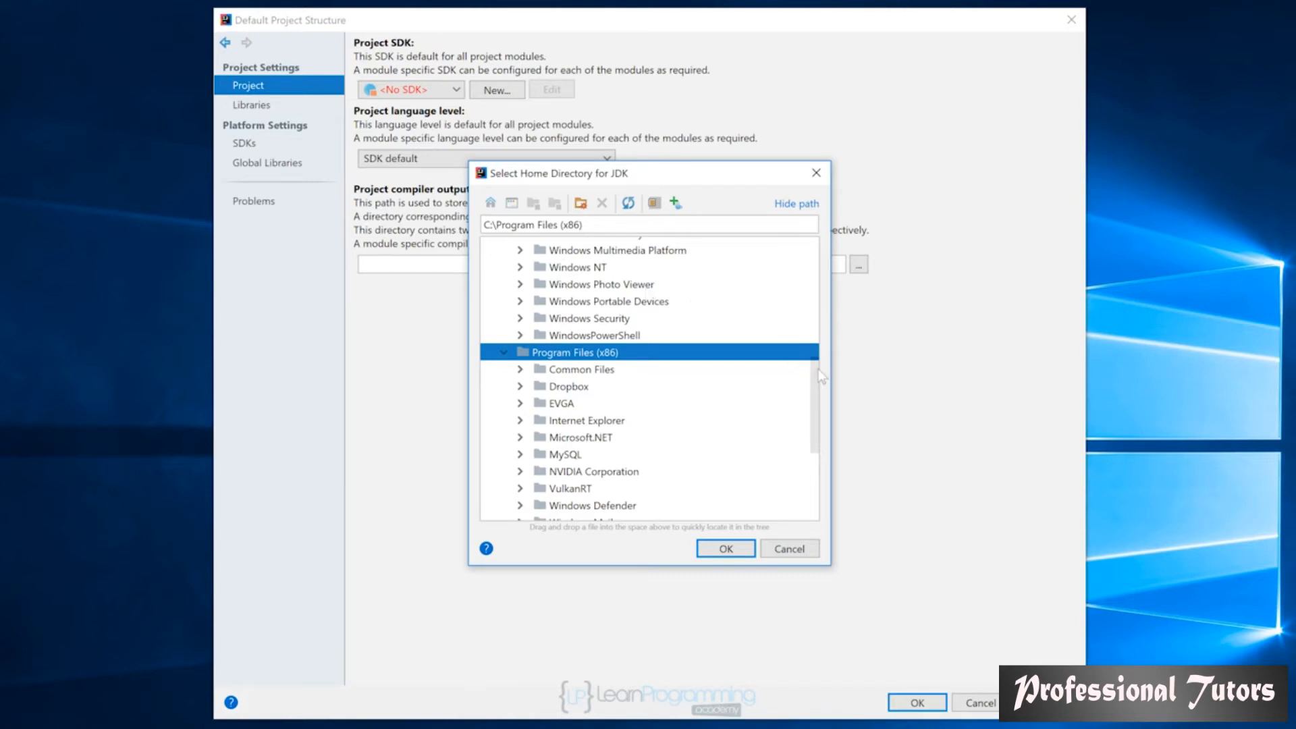
pyautogui.moveTo(819, 374); pyautogui.dragTo(816, 250)
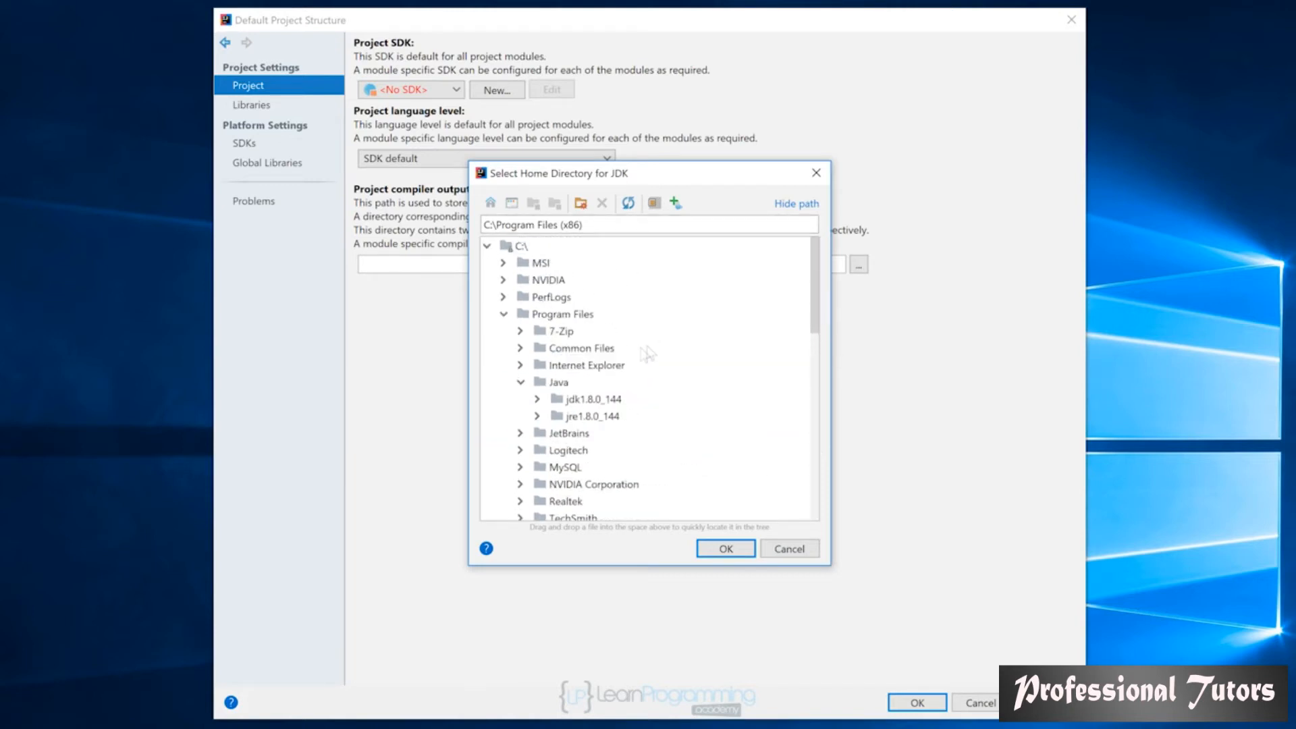
# Confirm jdk1.8.0_144 as the JDK home directory and choose 1.8 (java version "1.8.0_144") as the project SDK
pyautogui.click(600, 404)
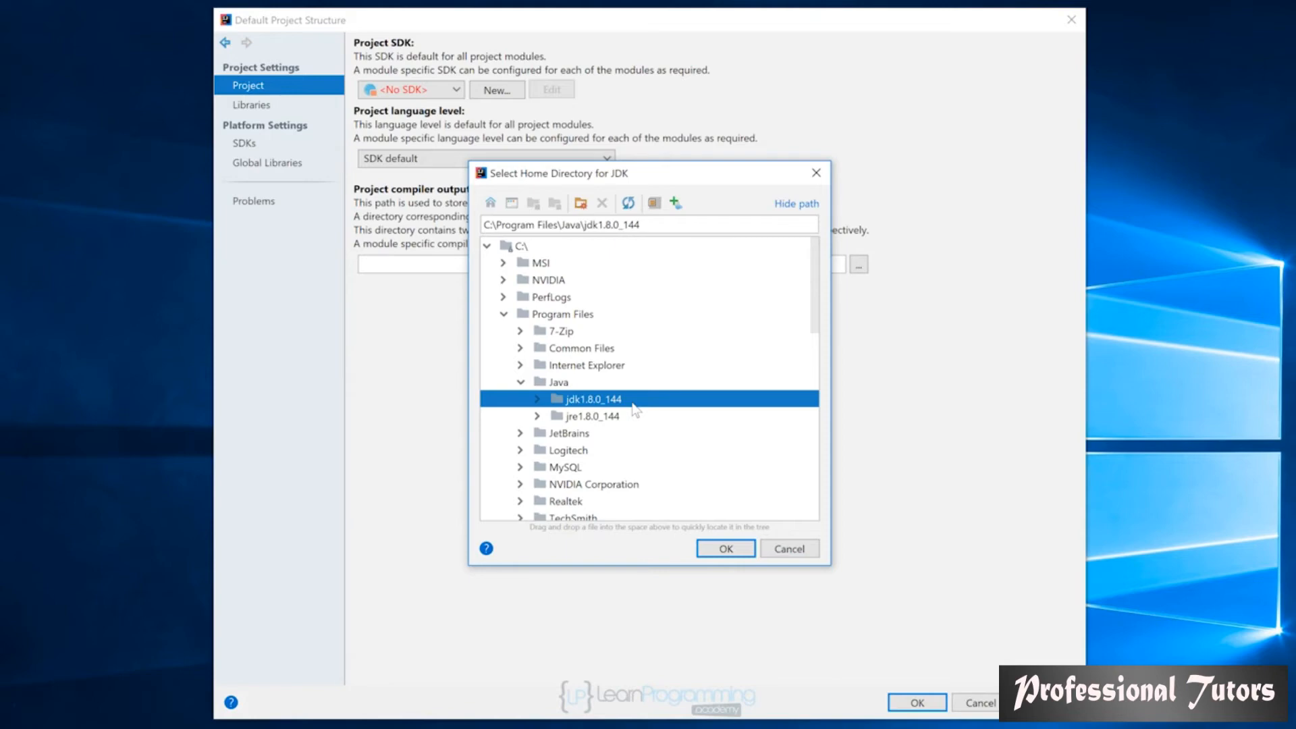
pyautogui.click(718, 547)
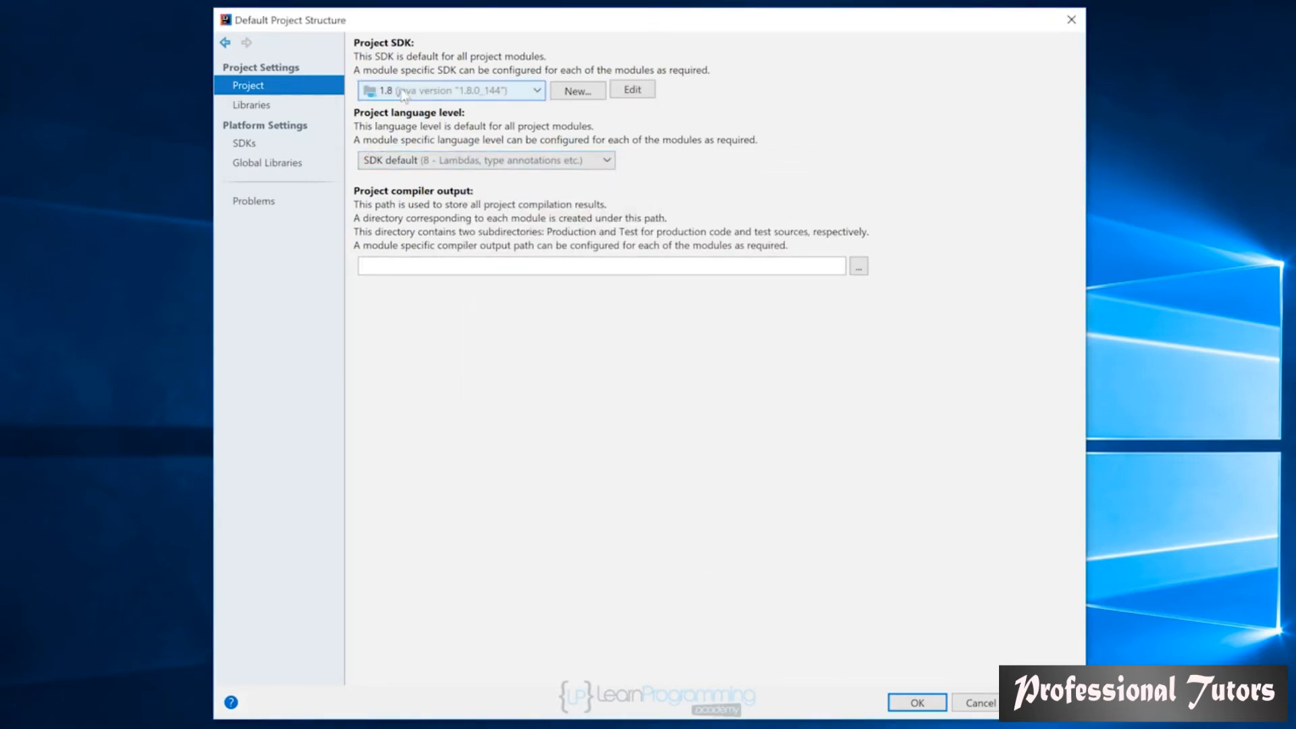
pyautogui.click(536, 95)
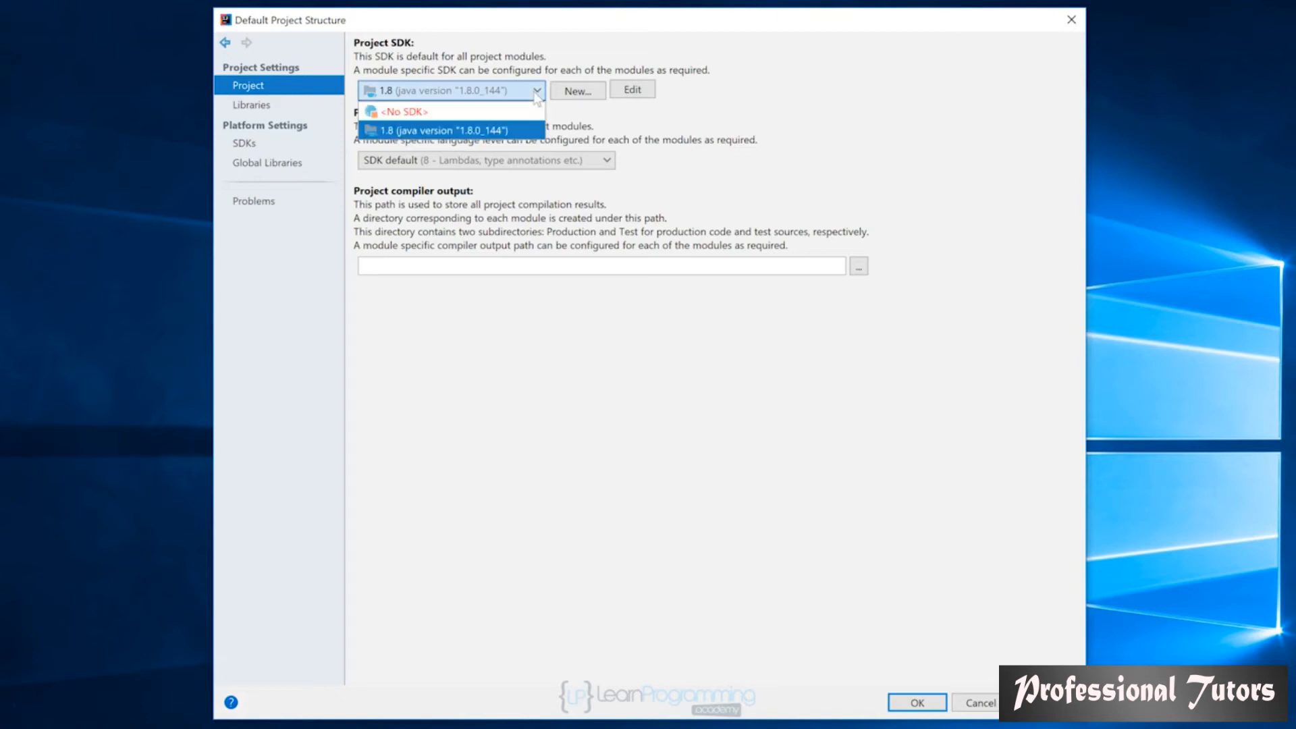
pyautogui.click(534, 130)
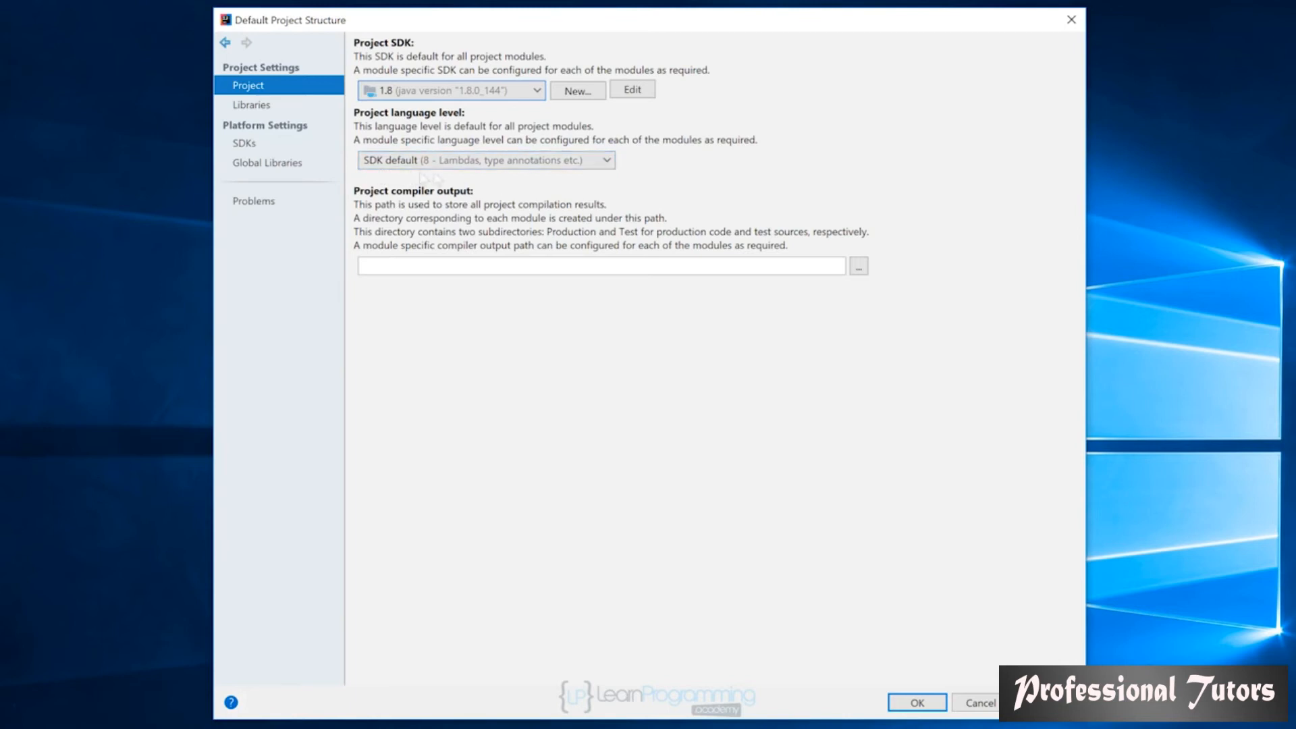
# Review the project language levels, keep SDK default, and close the default project structure
pyautogui.click(607, 162)
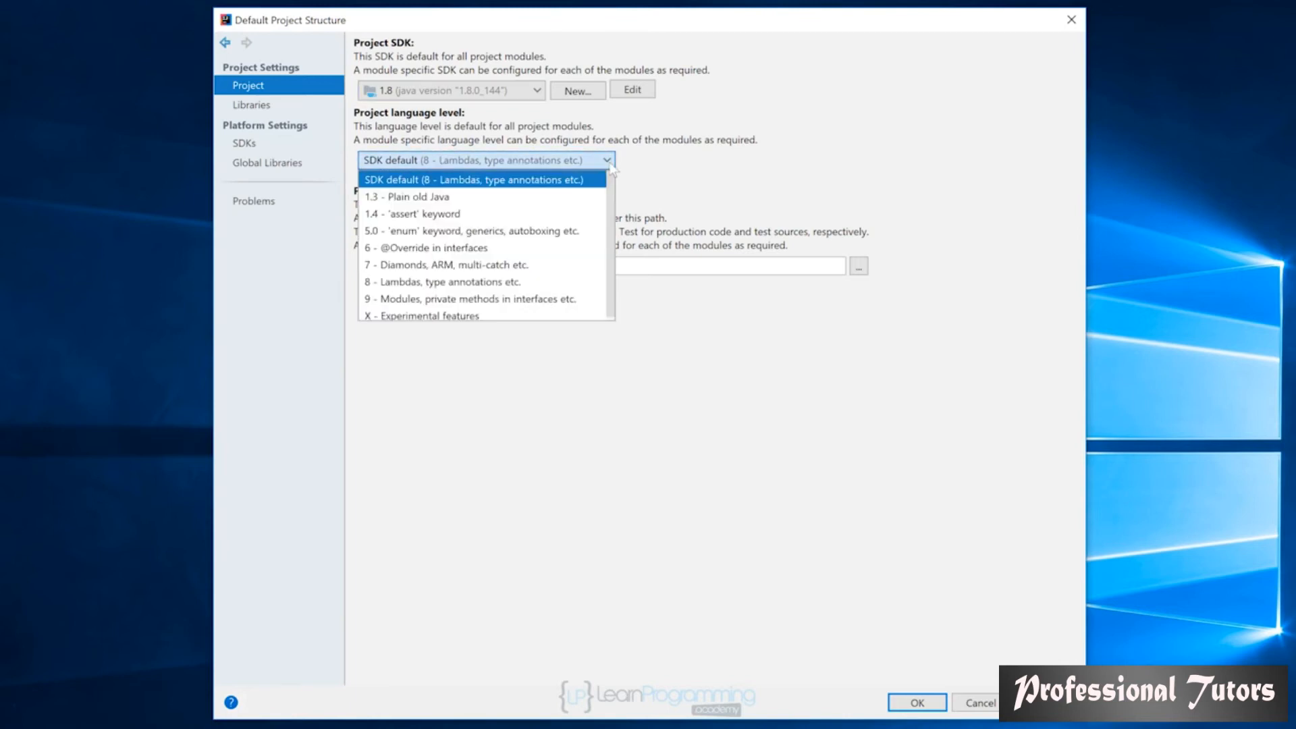
pyautogui.click(696, 173)
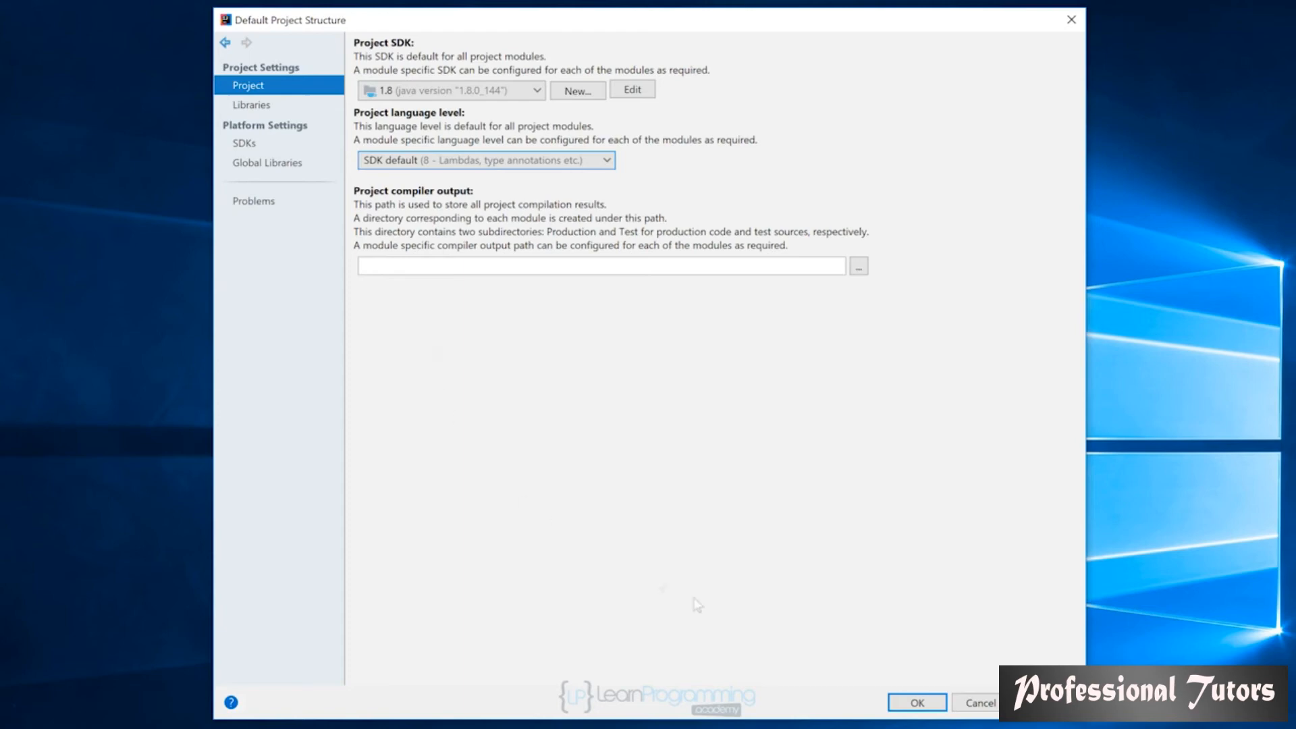
pyautogui.click(966, 706)
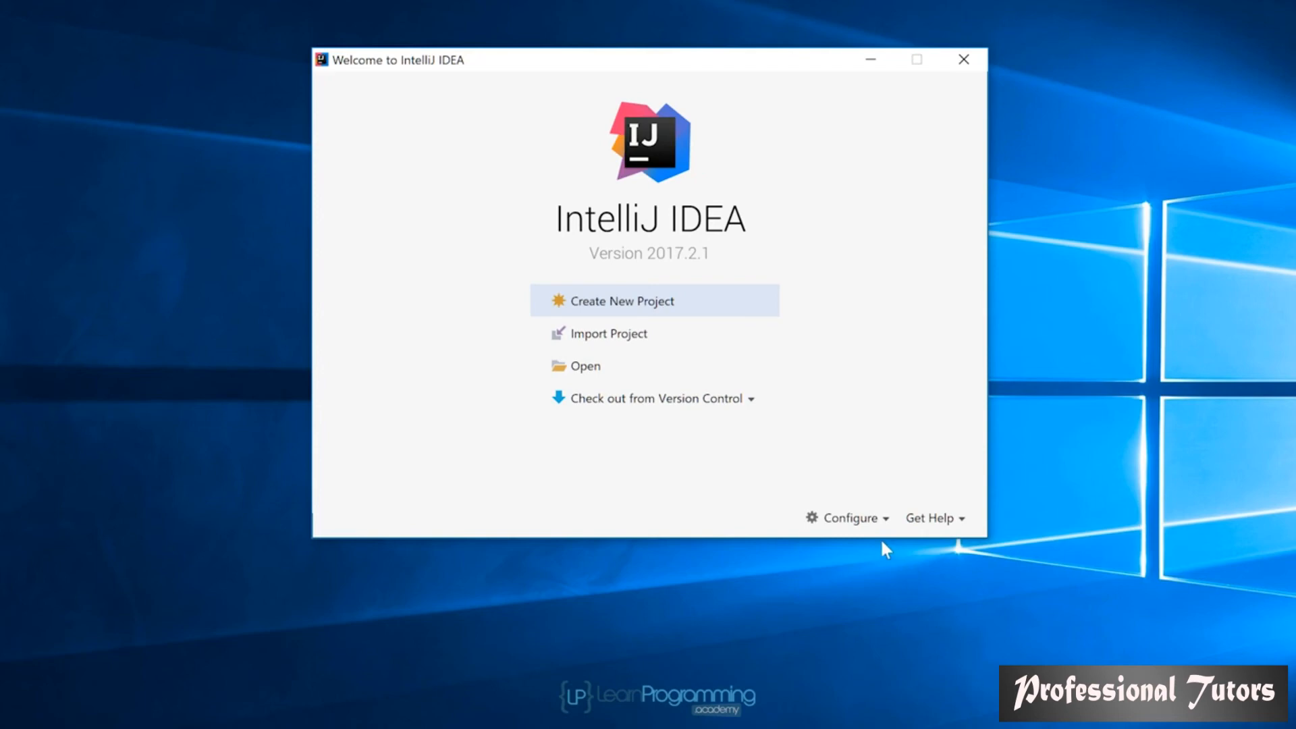
# In the default editor settings for Auto Import, enable adding unambiguous imports and optimizing imports on the fly, and apply the changes
pyautogui.click(868, 521)
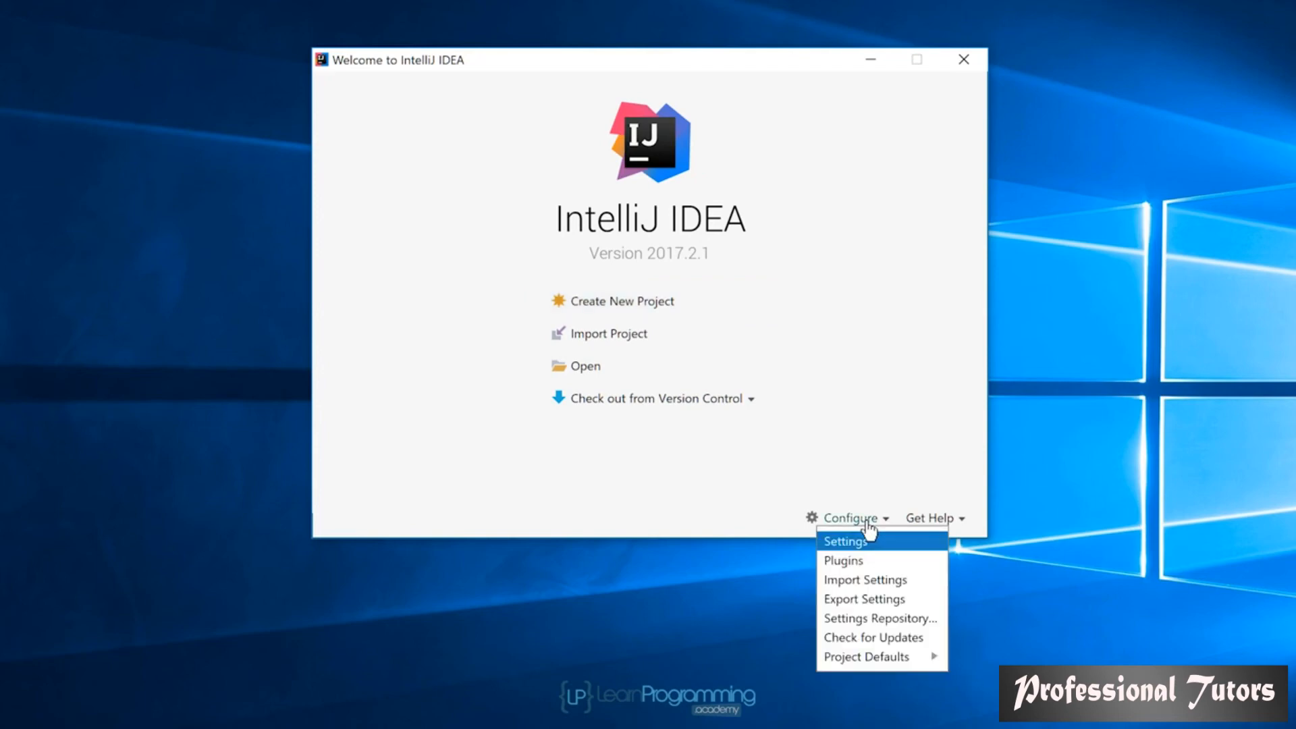
pyautogui.click(909, 547)
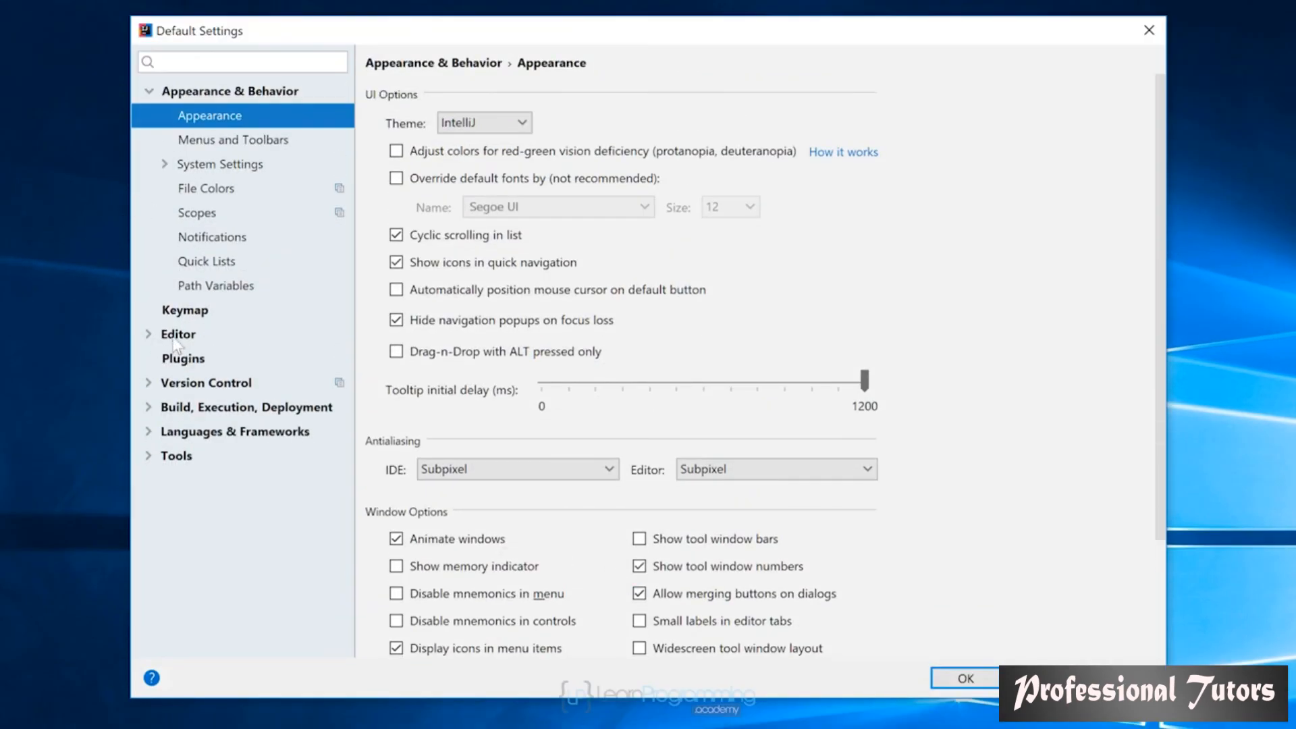
pyautogui.click(152, 341)
pyautogui.click(150, 337)
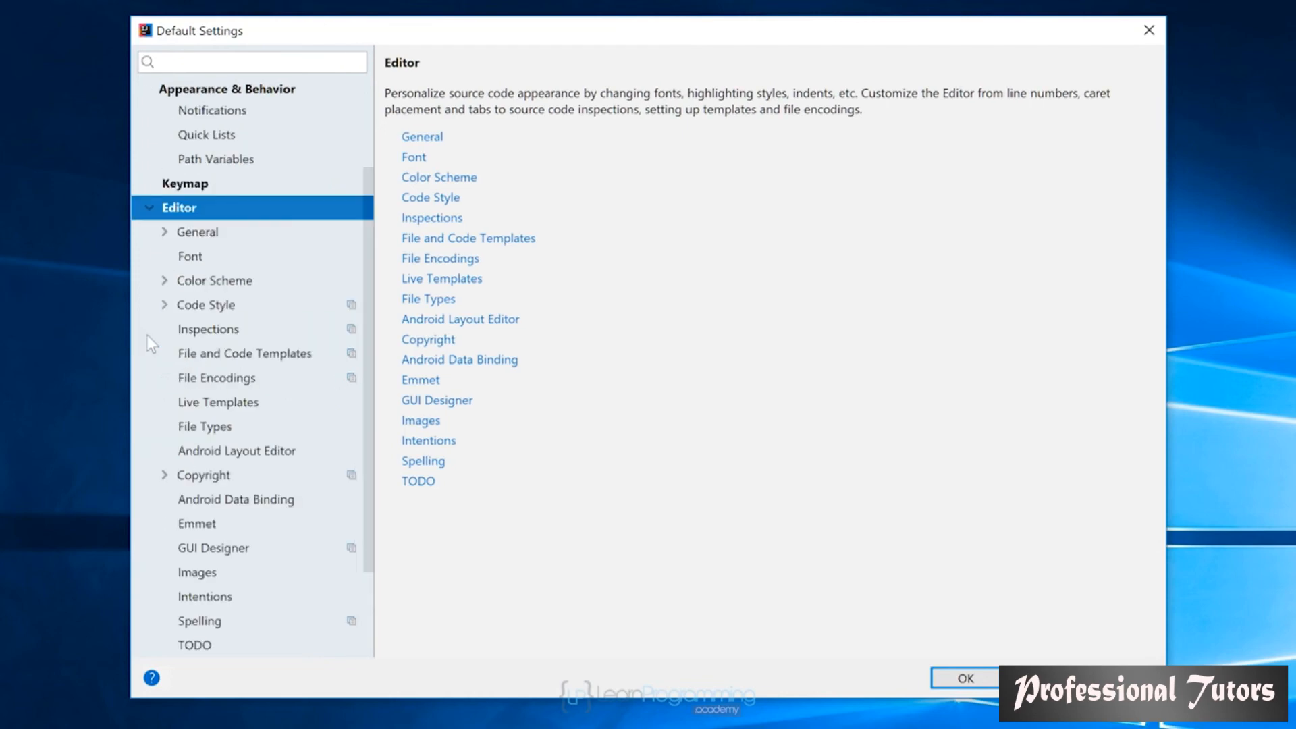
pyautogui.click(165, 234)
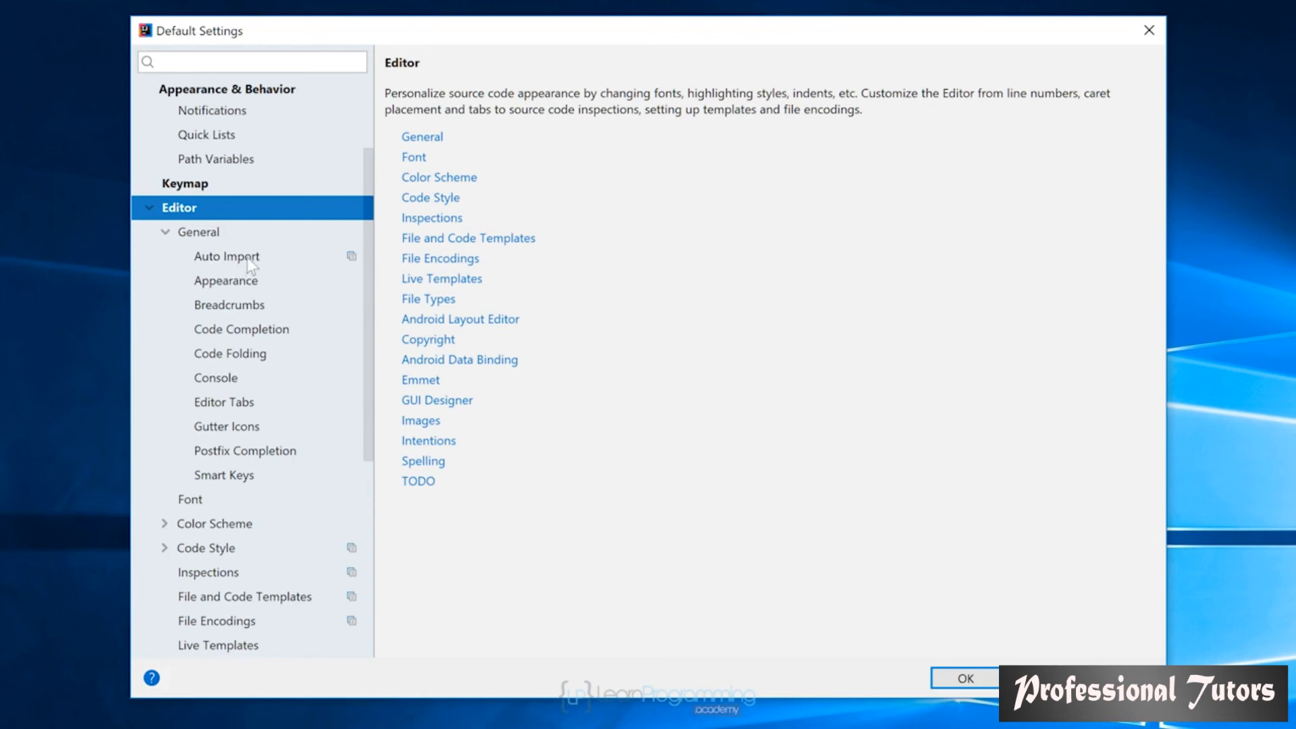
pyautogui.click(251, 263)
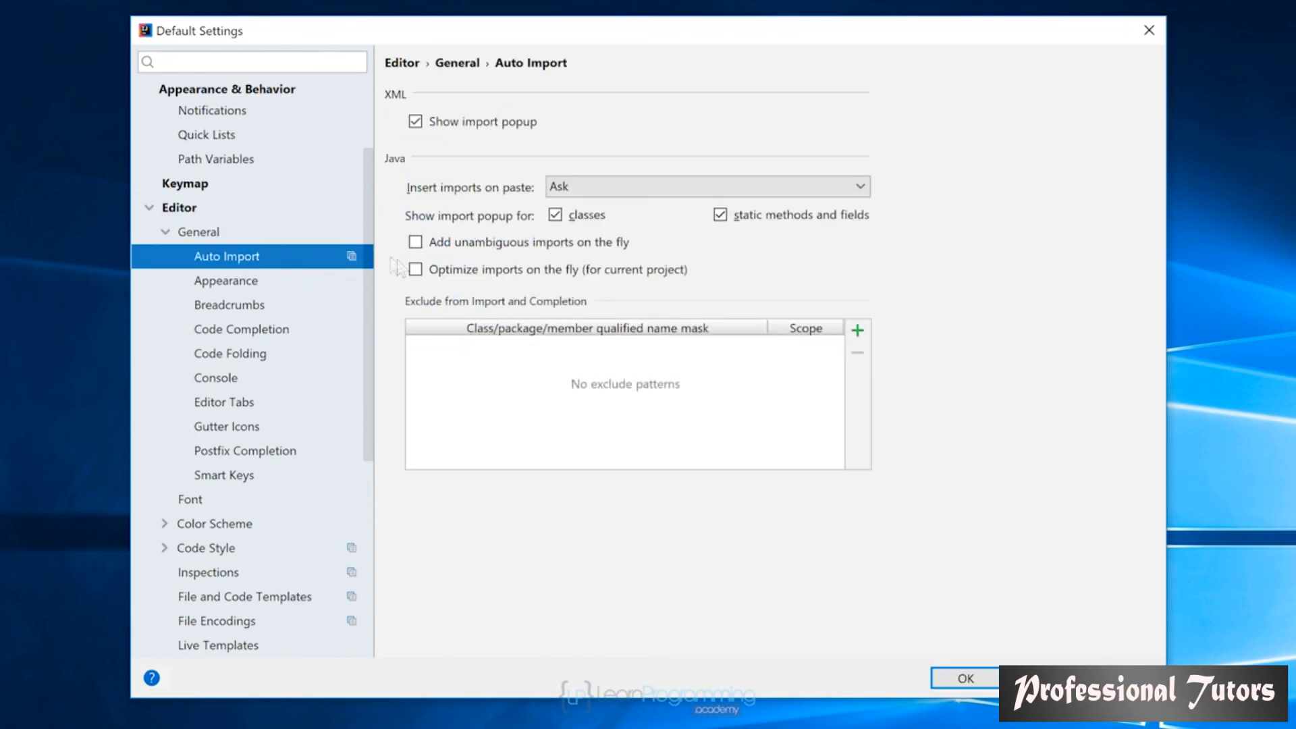
pyautogui.click(413, 243)
pyautogui.click(1114, 678)
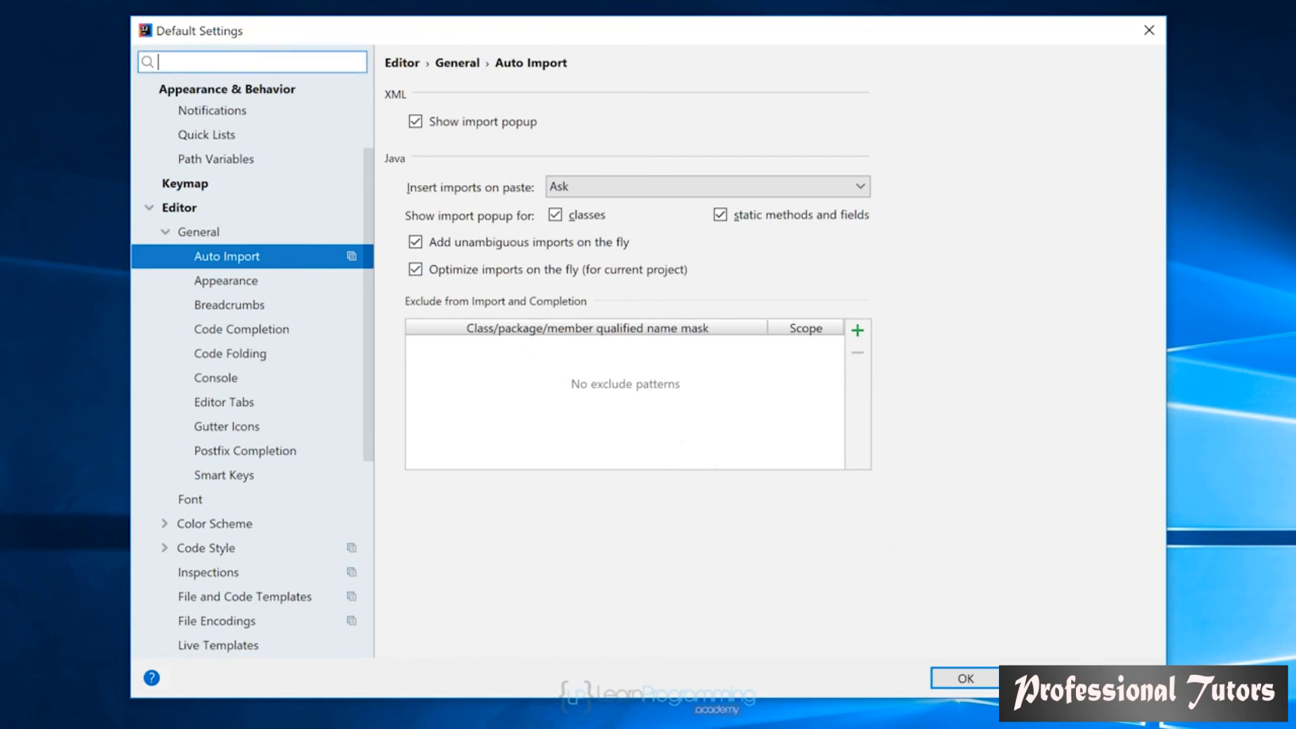
# Review the editor's general Appearance options, including Show line numbers, and accept the default settings
pyautogui.click(212, 282)
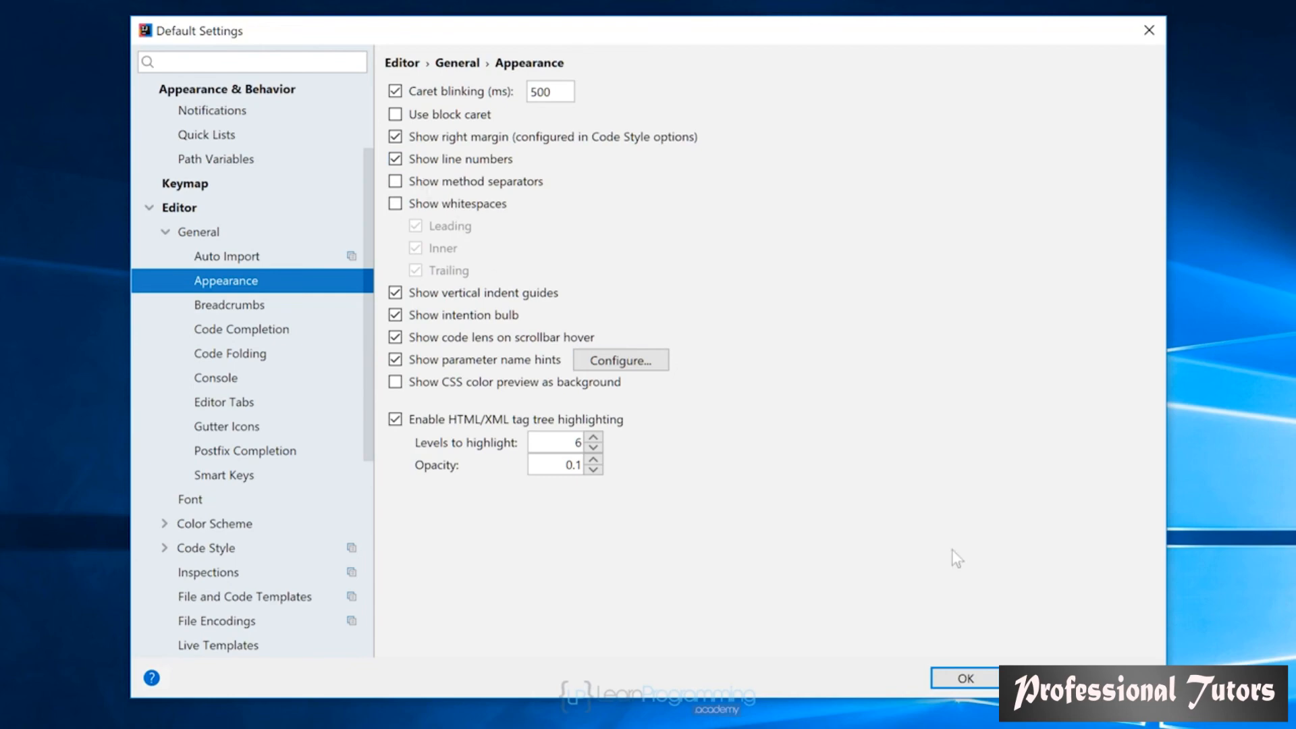
pyautogui.click(964, 678)
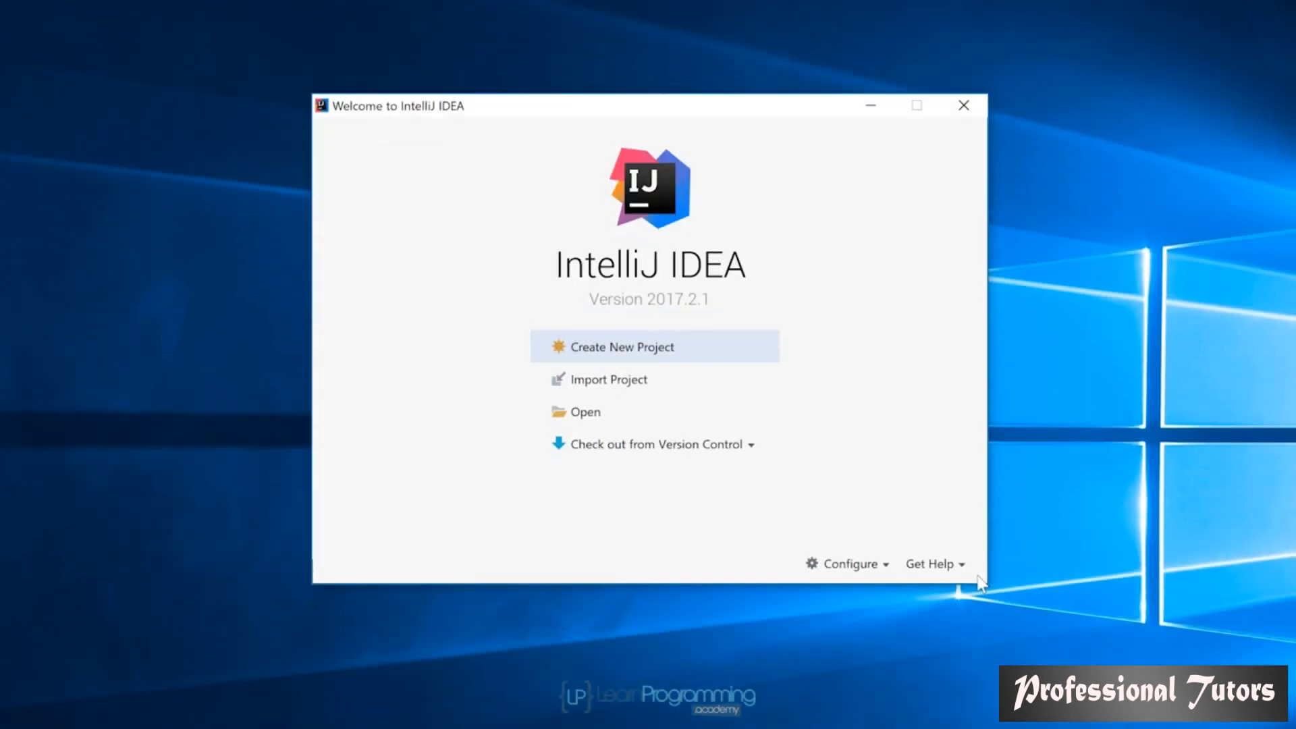